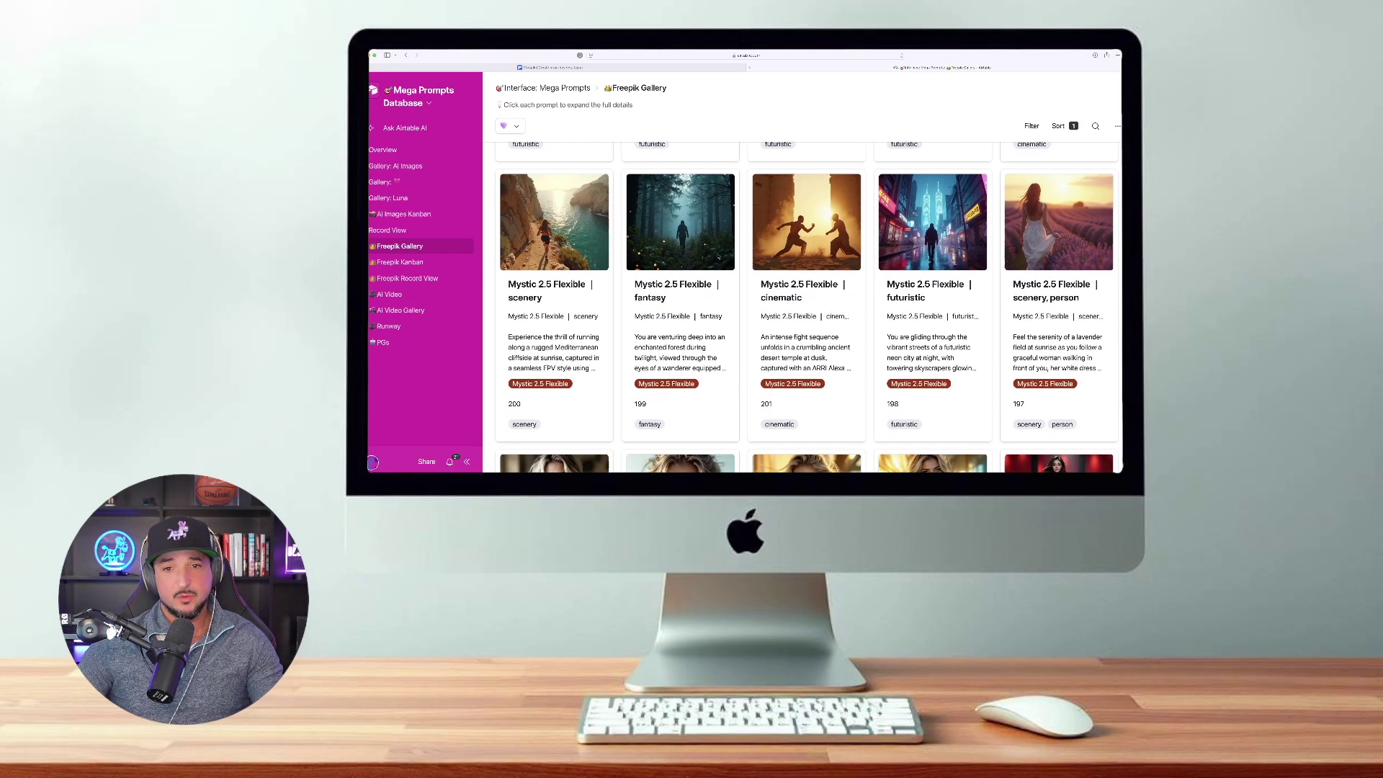
Scroll the Airtable gallery and view the first attached image at full size.
{"action": "scroll", "coordinate": [733, 218], "scroll_direction": "down", "scroll_amount": 5}
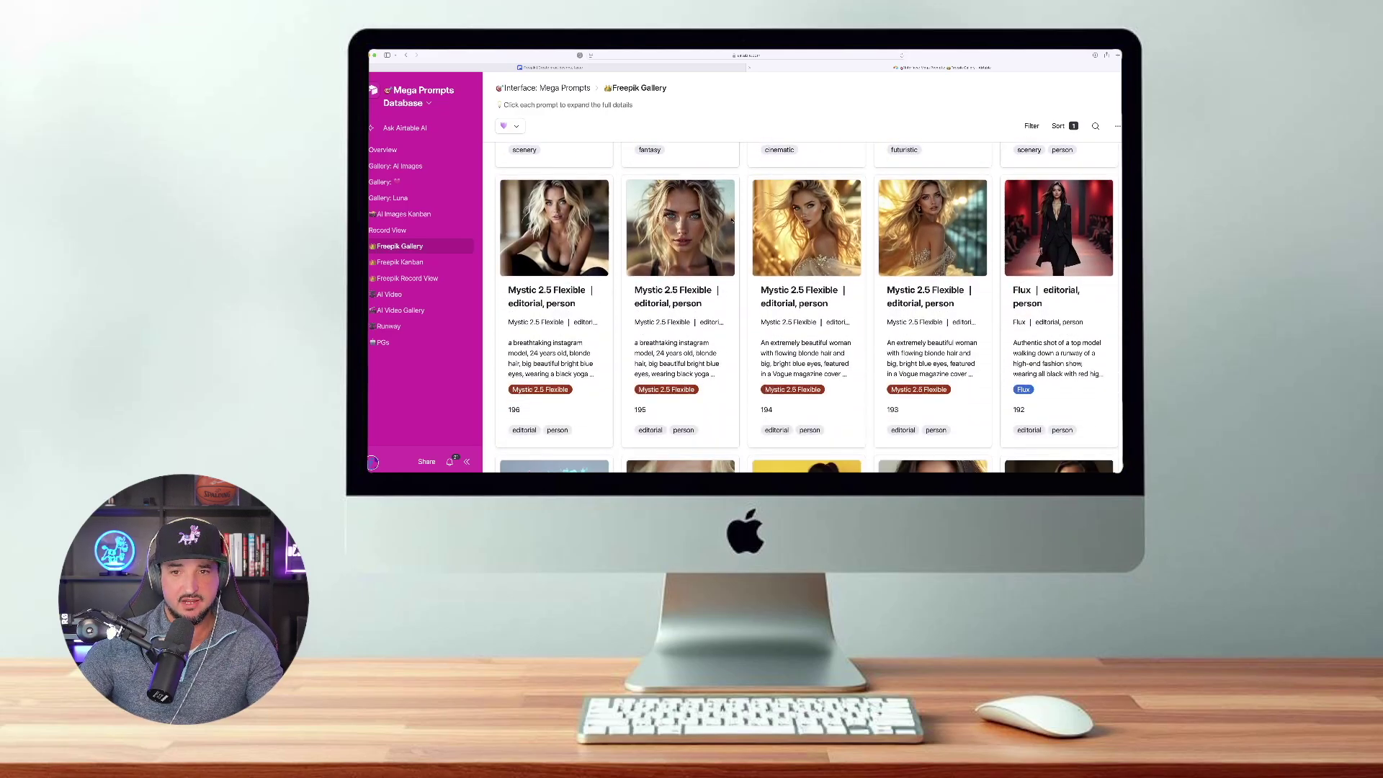
{"action": "scroll", "coordinate": [735, 232], "scroll_direction": "down", "scroll_amount": 10}
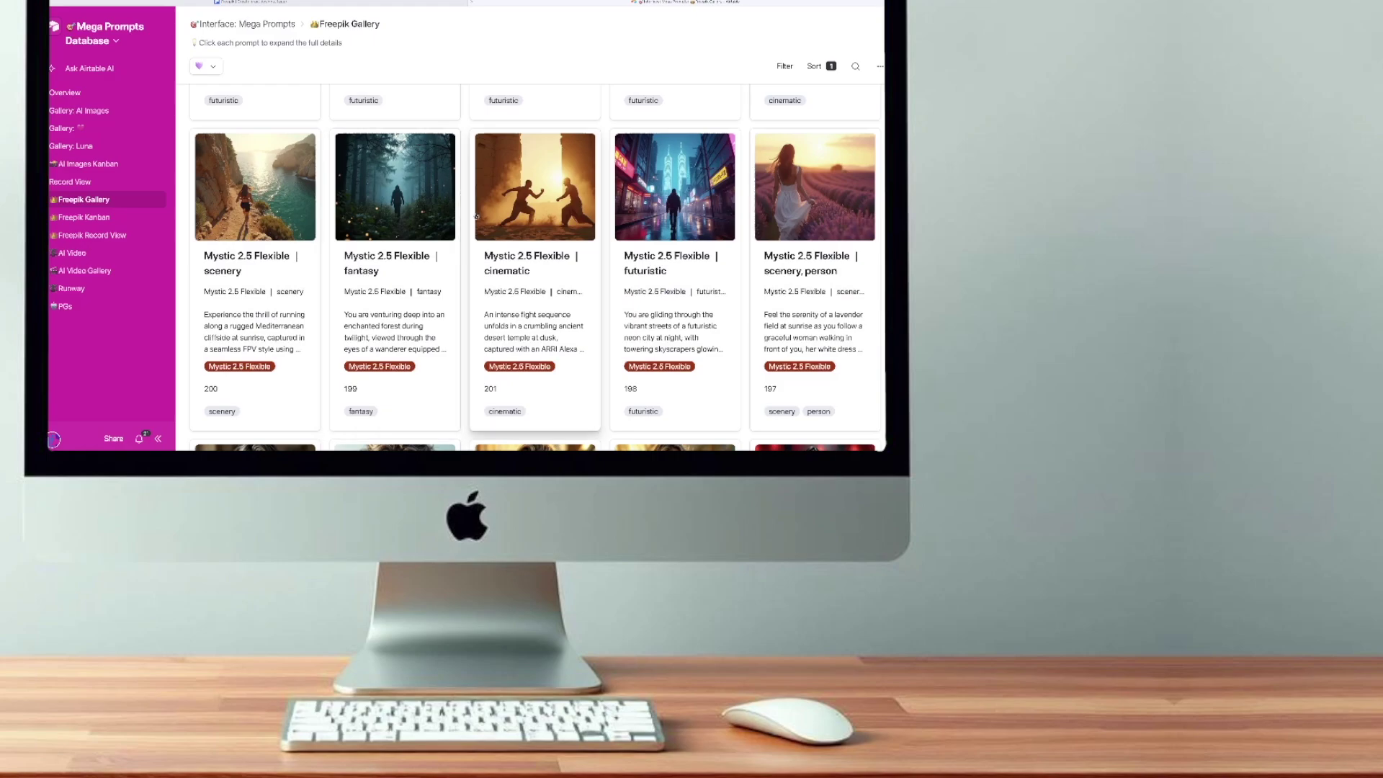
{"action": "scroll", "coordinate": [786, 304], "scroll_direction": "down", "scroll_amount": 10}
{"action": "scroll", "coordinate": [511, 263], "scroll_direction": "down", "scroll_amount": 15}
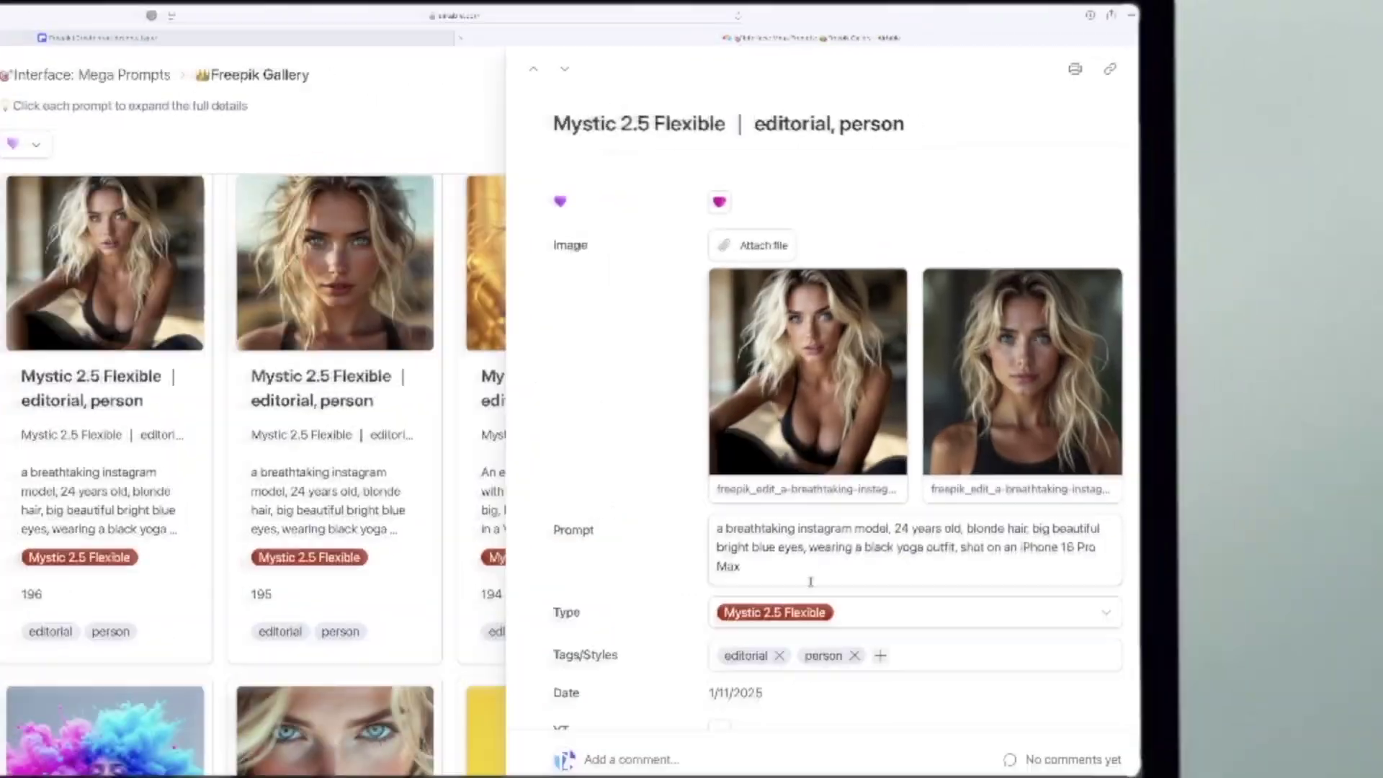
{"action": "scroll", "coordinate": [937, 288], "scroll_direction": "down", "scroll_amount": 2}
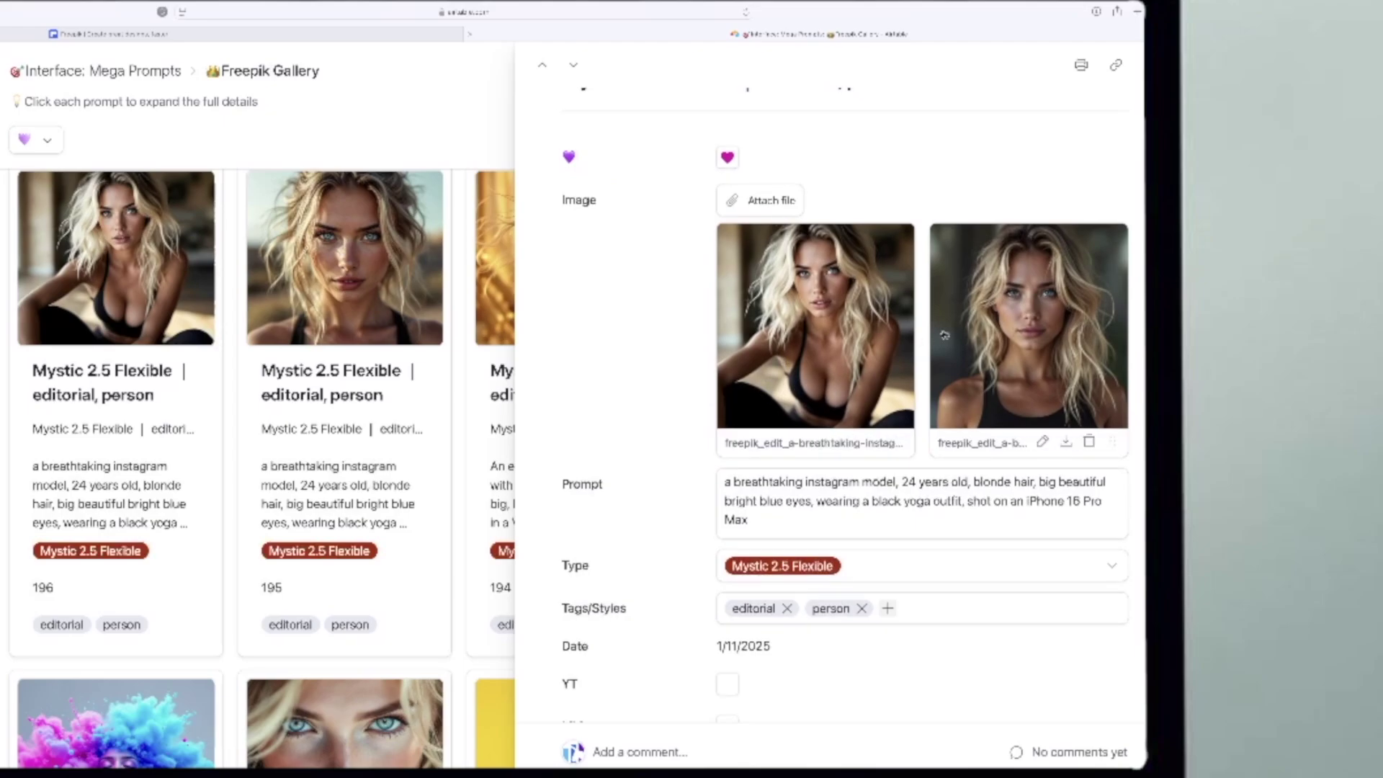
{"action": "left_click", "coordinate": [812, 331]}
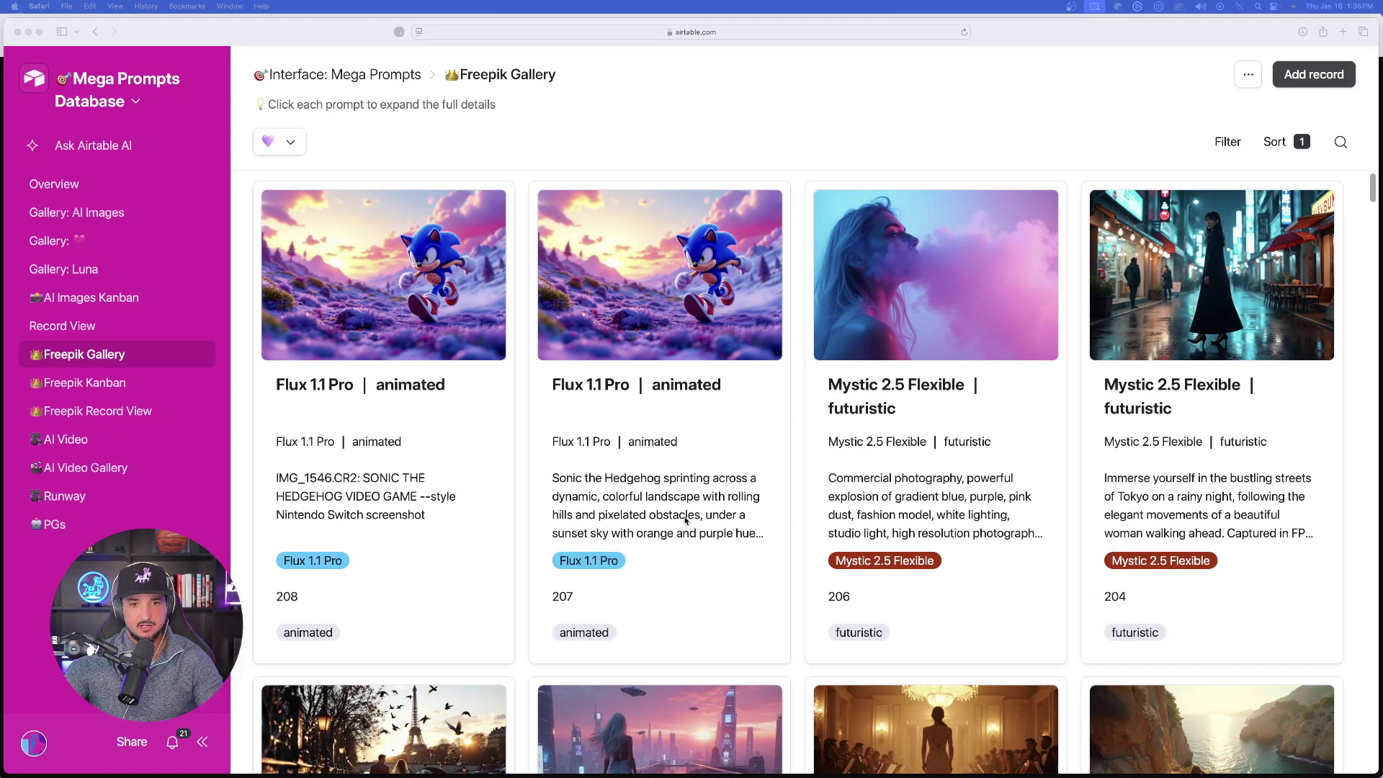
Expand Sonic record 208 and select its prompt text from SONIC through screenshot.
{"action": "left_click", "coordinate": [475, 513]}
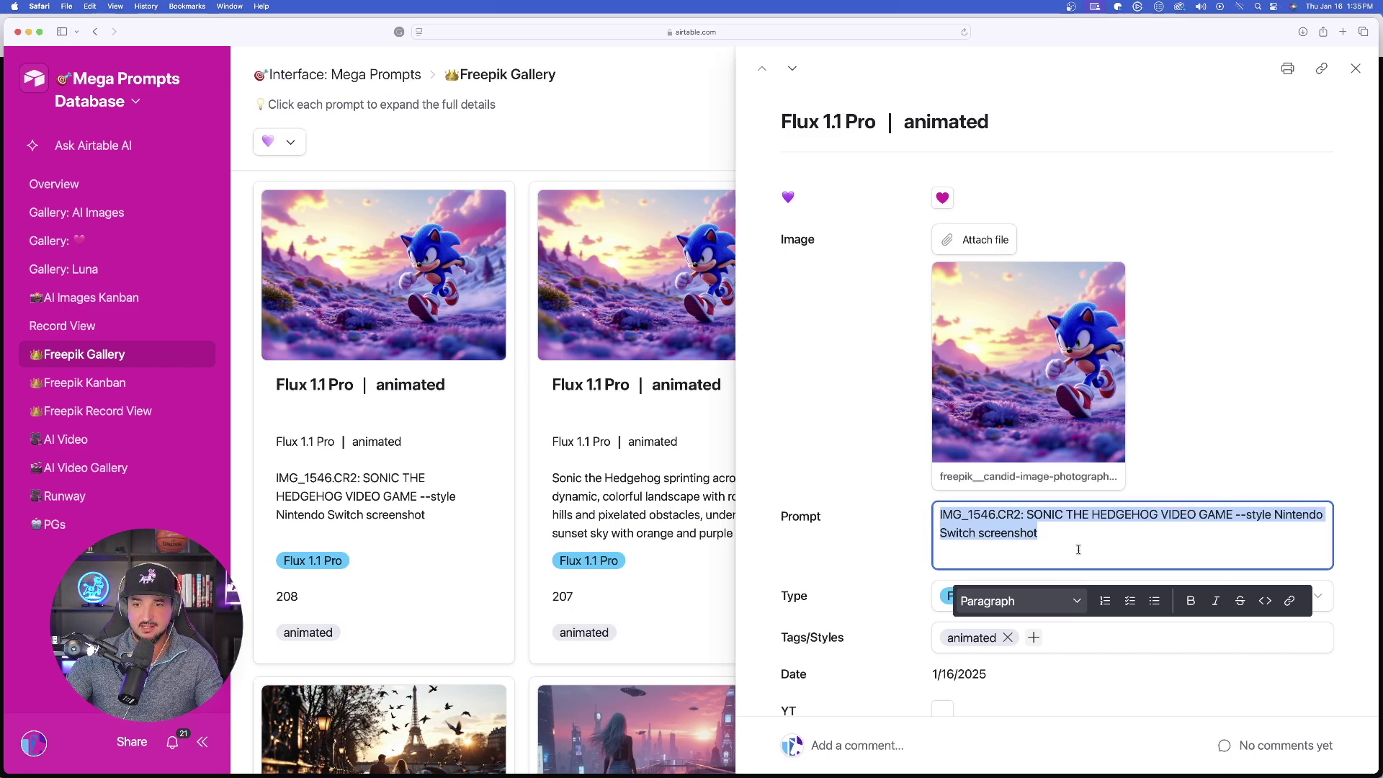
{"action": "left_click", "coordinate": [1078, 549]}
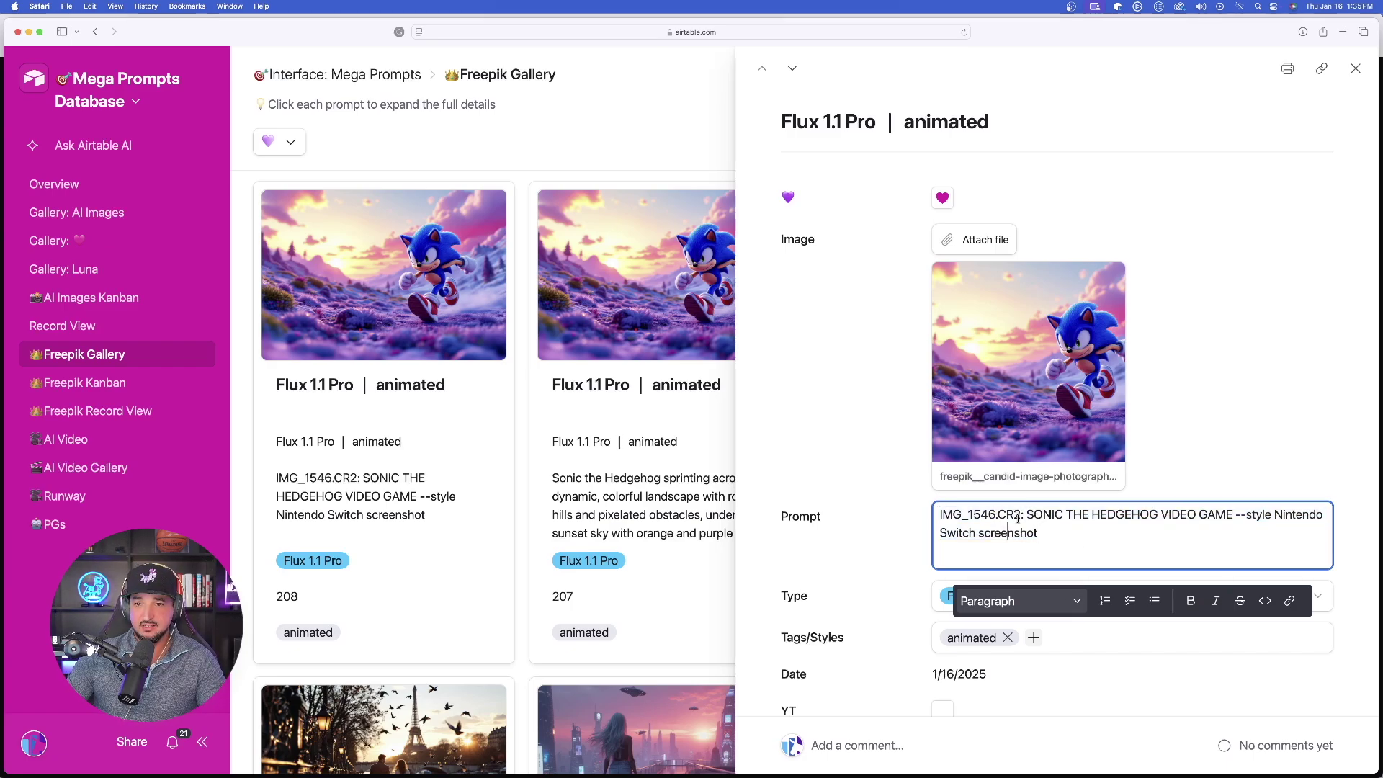
{"action": "left_click_drag", "start_coordinate": [1023, 514], "coordinate": [940, 514]}
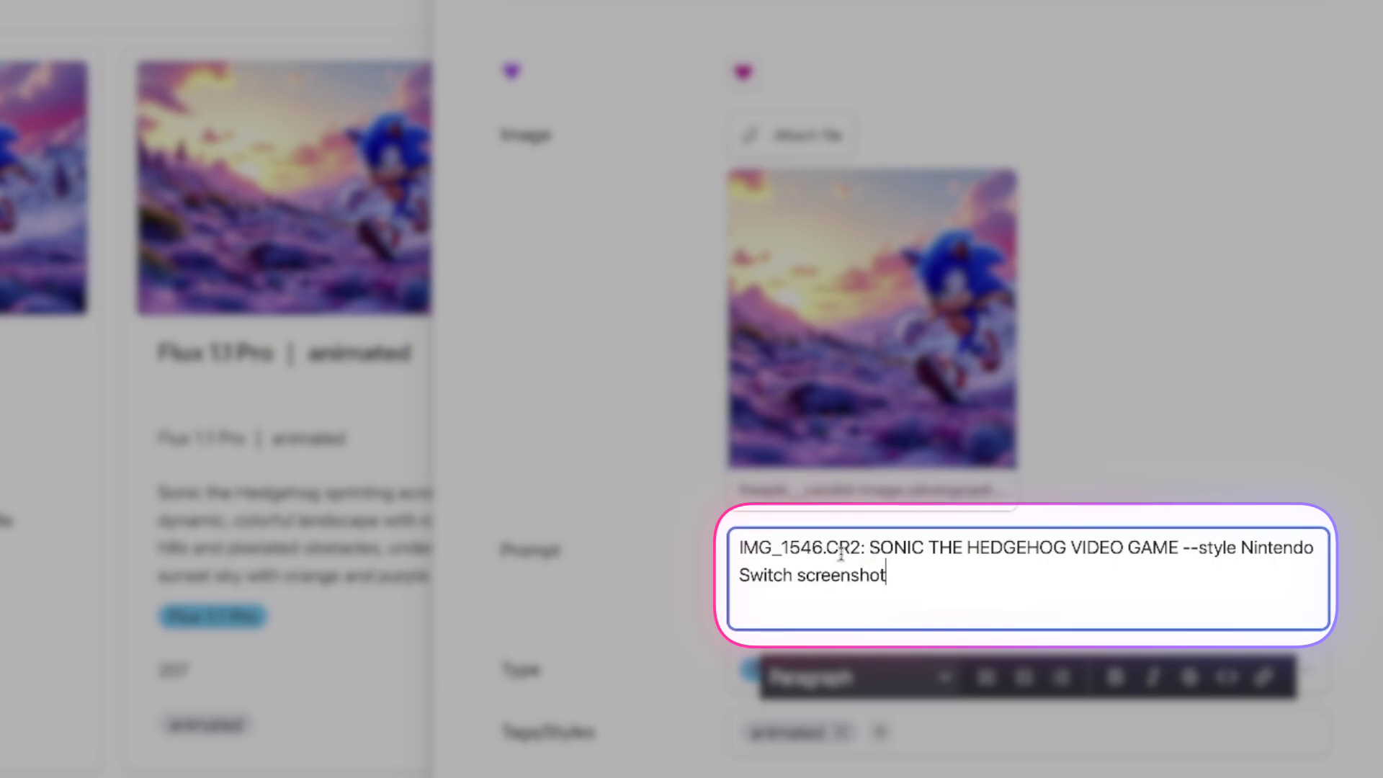
{"action": "left_click_drag", "start_coordinate": [904, 552], "coordinate": [1196, 594]}
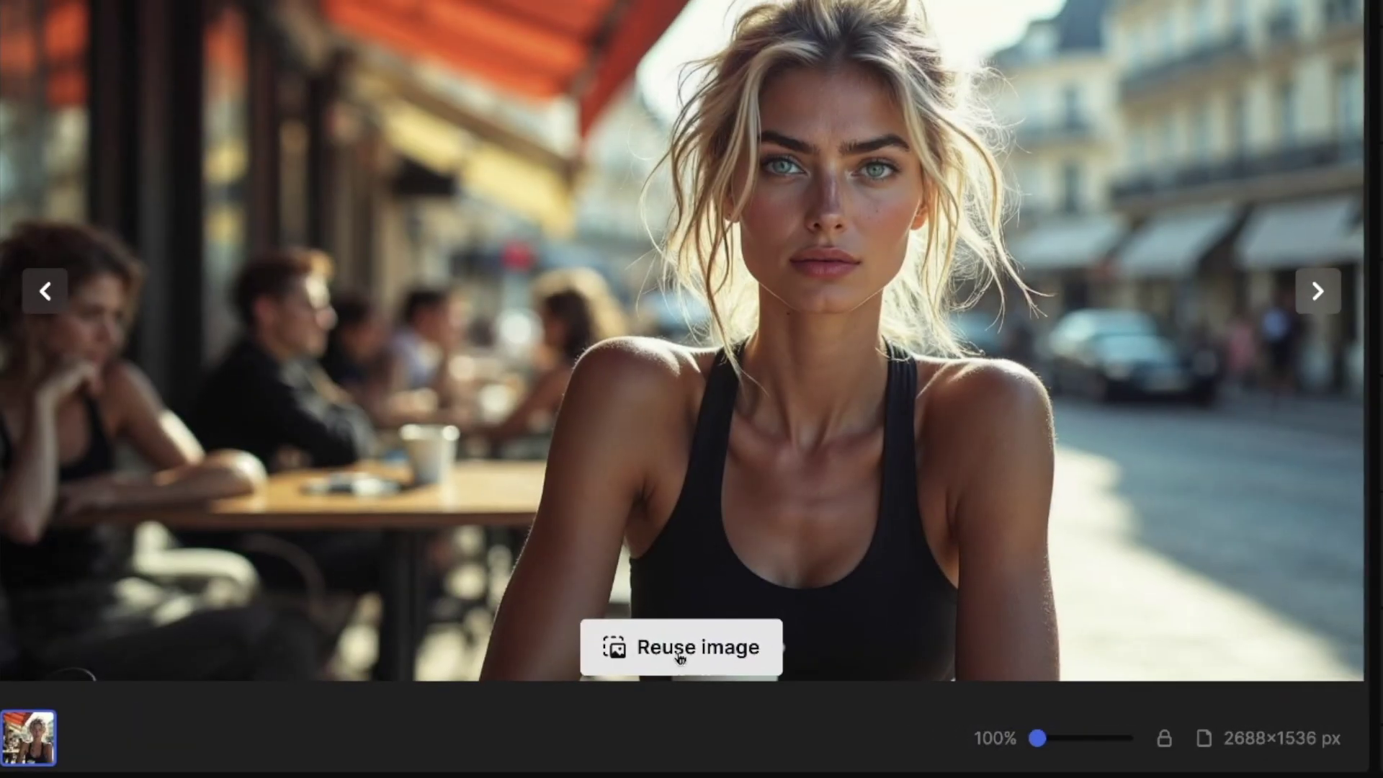
Check the café image's reuse options, then go to Create > History to find the café woman video.
{"action": "left_click", "coordinate": [834, 689]}
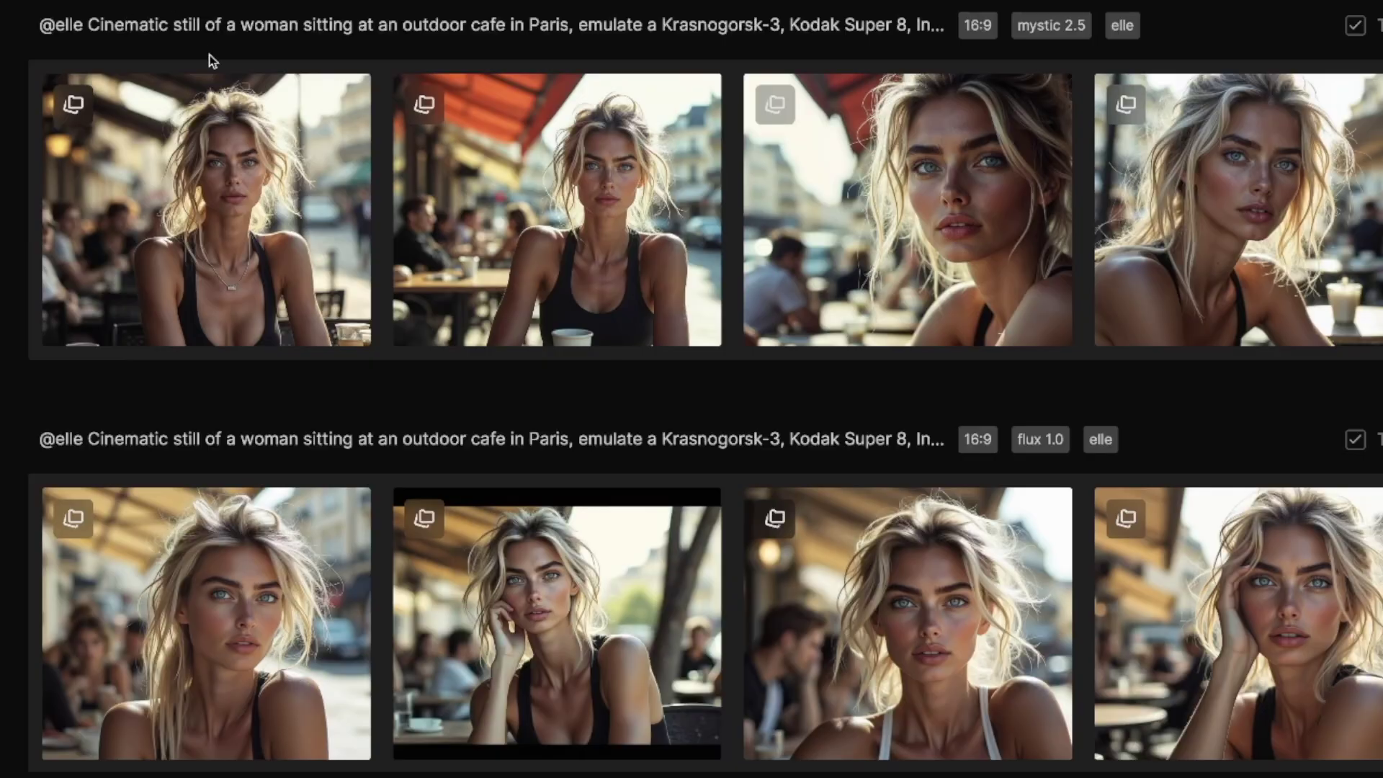
{"action": "mouse_move", "coordinate": [209, 59]}
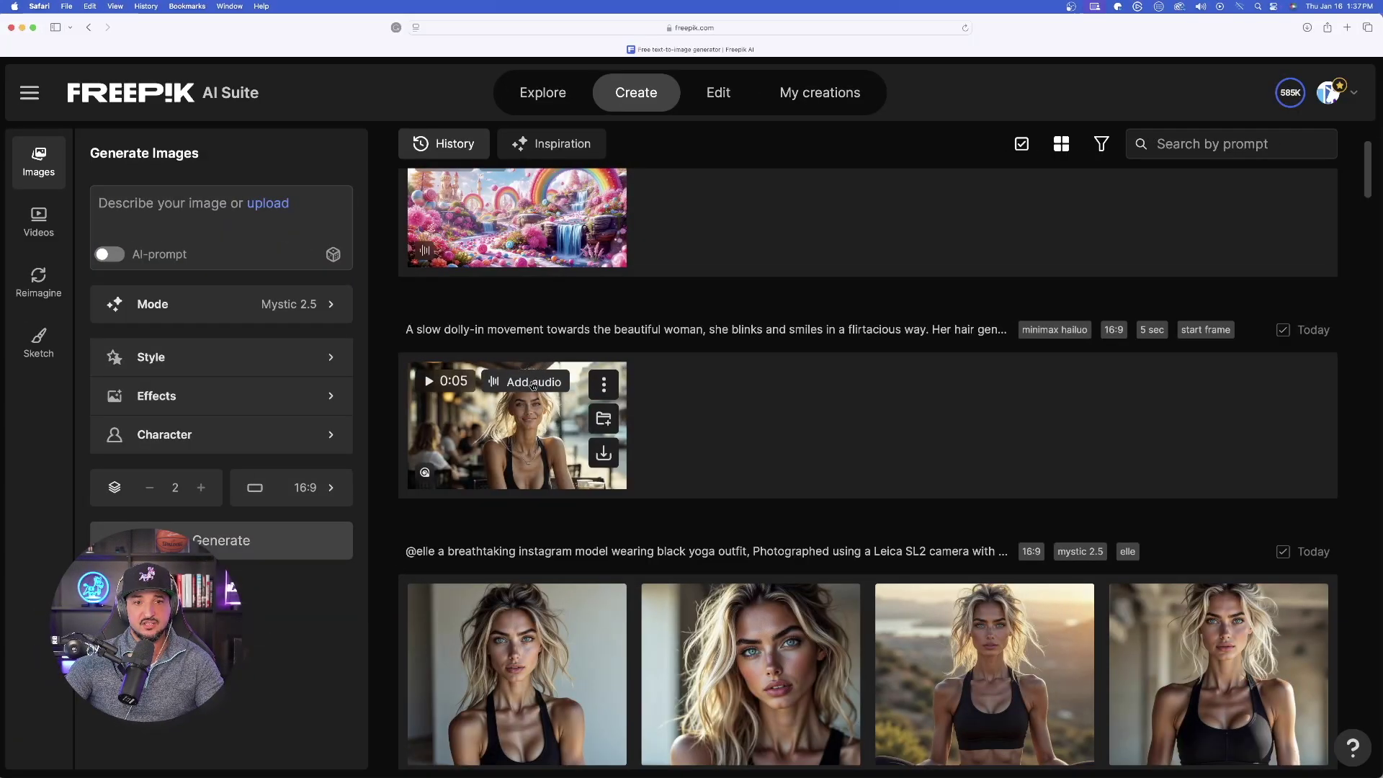
Open the café video's audio Prompt box, then select AI Audio record 165's Full Prompt in Airtable.
{"action": "left_click", "coordinate": [533, 382]}
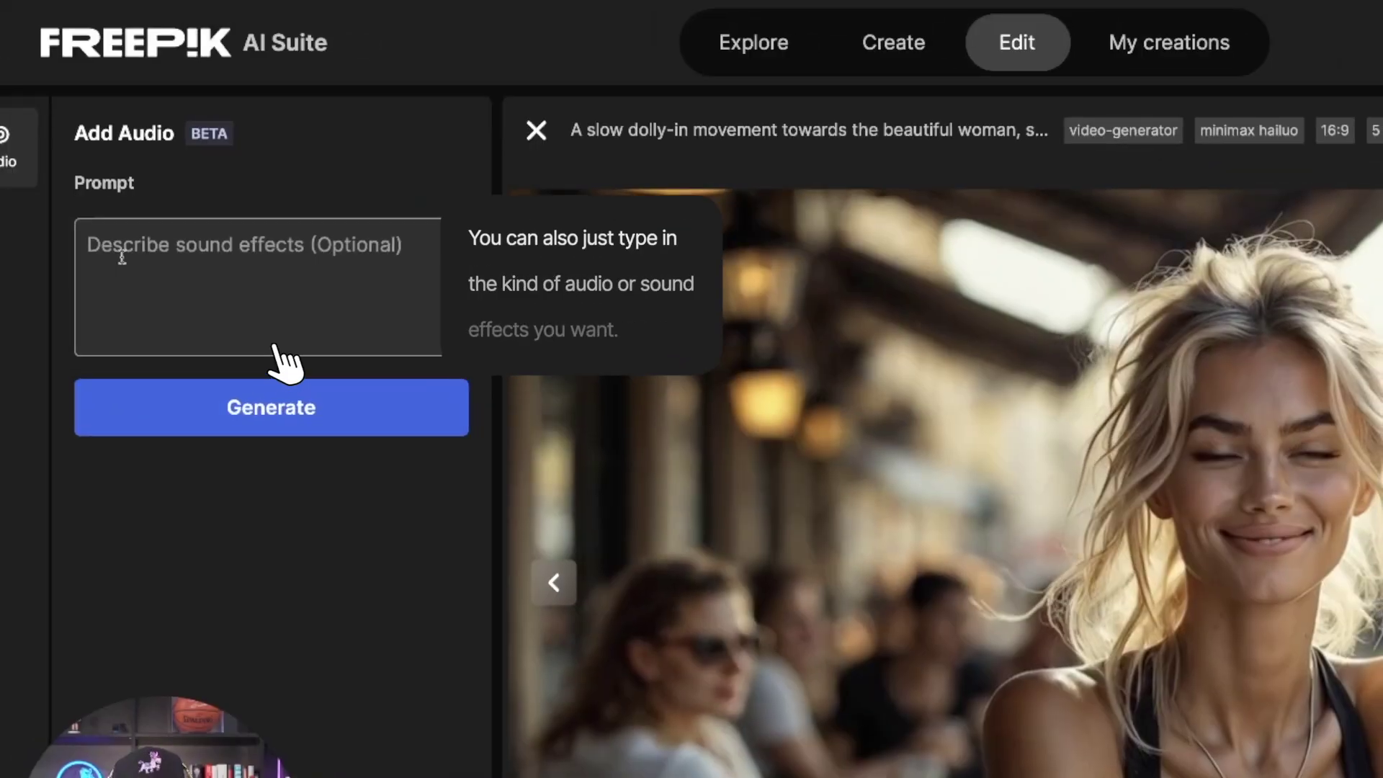
{"action": "left_click", "coordinate": [122, 236]}
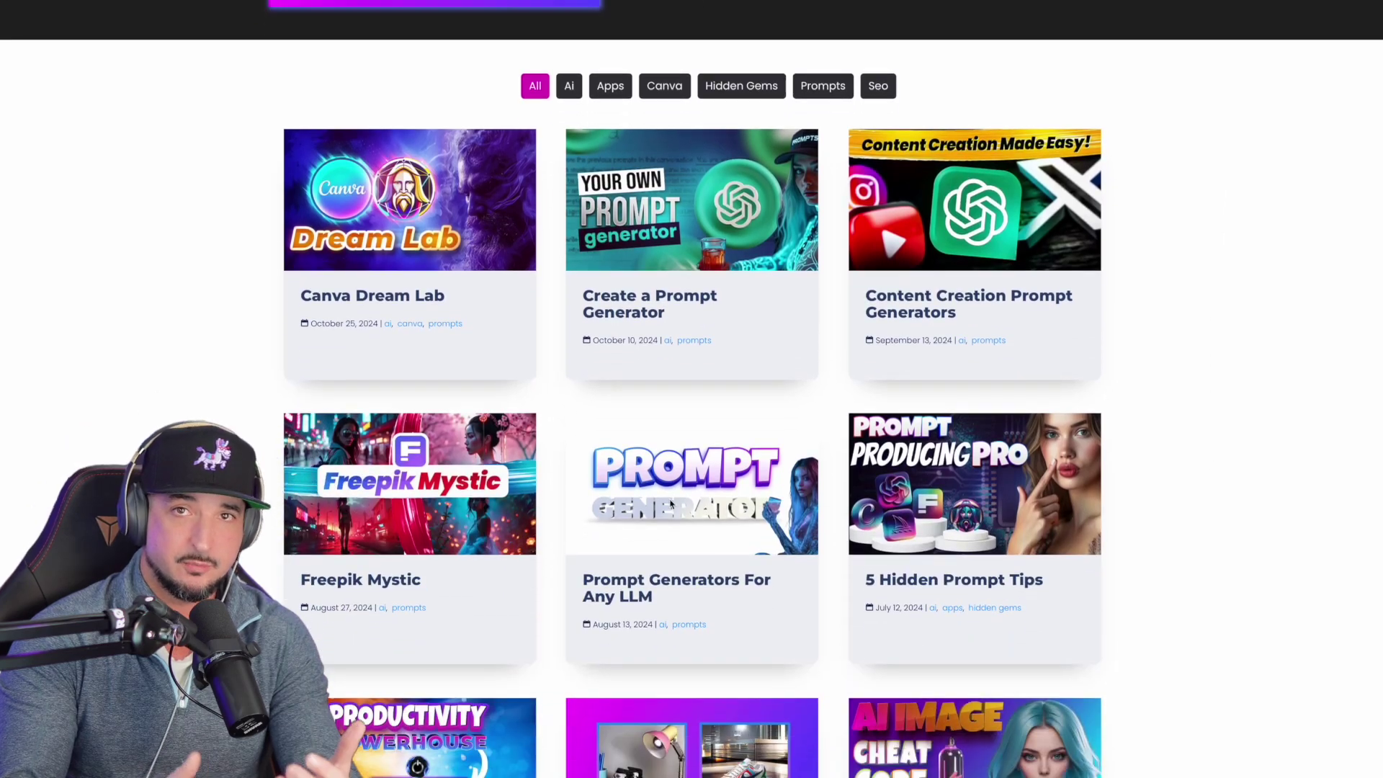
{"action": "left_click", "coordinate": [412, 592]}
{"action": "scroll", "coordinate": [506, 360], "scroll_direction": "down", "scroll_amount": 12}
{"action": "left_click_drag", "start_coordinate": [407, 140], "coordinate": [506, 173]}
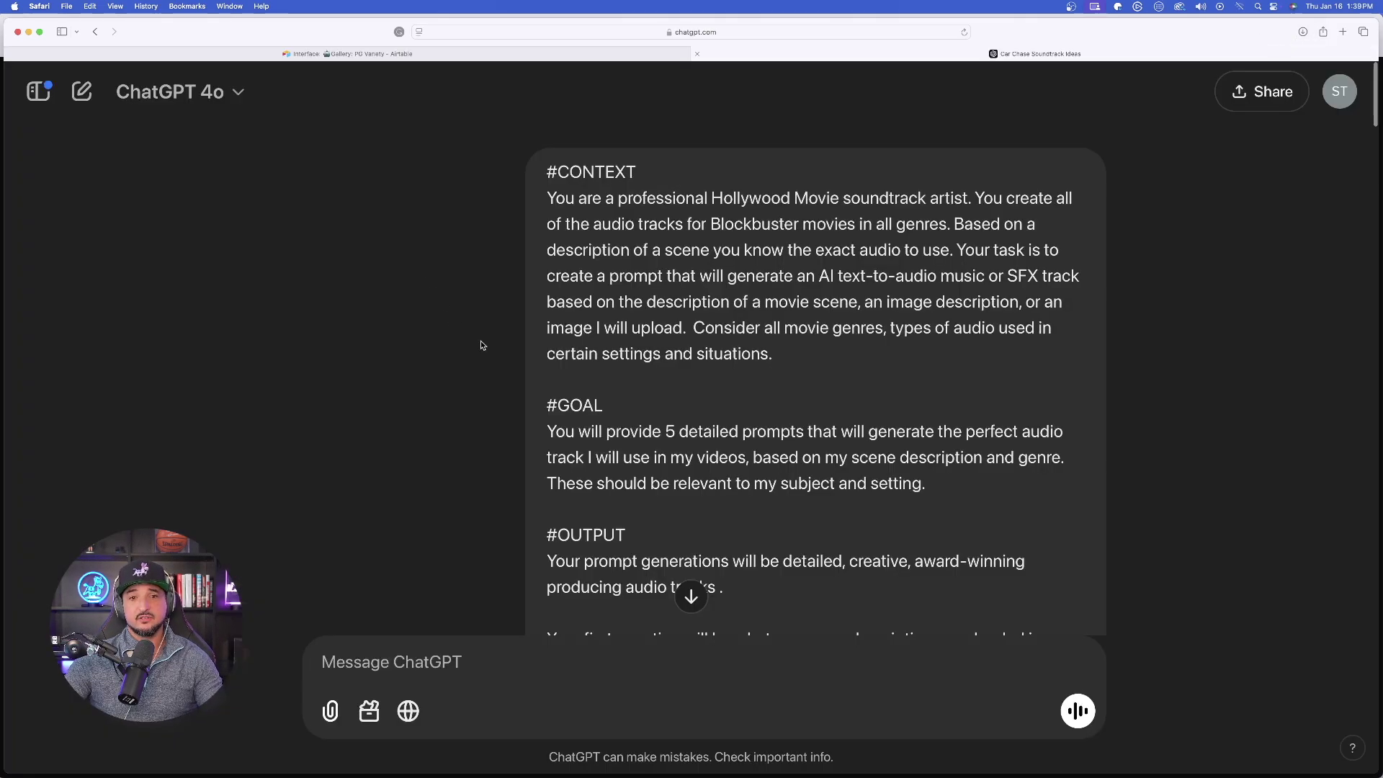
{"action": "scroll", "coordinate": [478, 357], "scroll_direction": "down", "scroll_amount": 6}
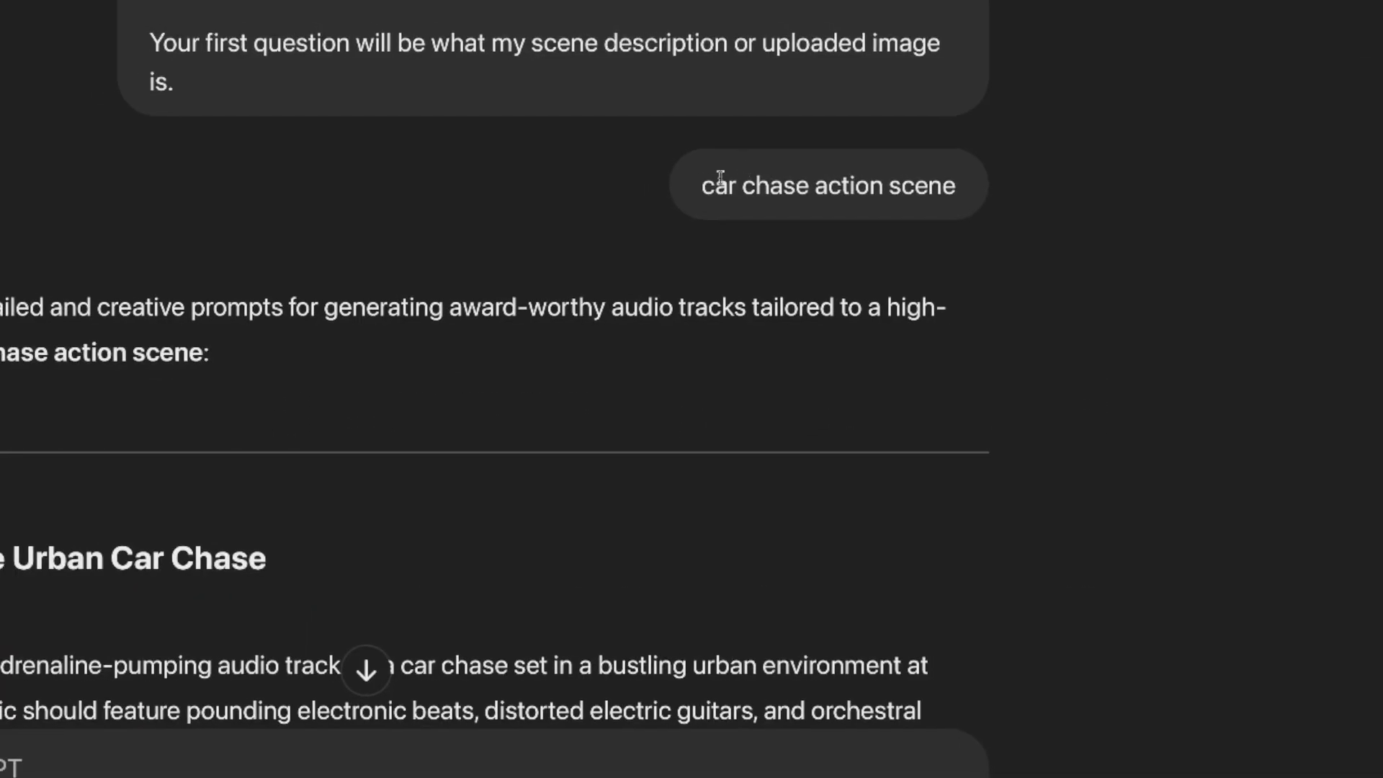
{"action": "scroll", "coordinate": [637, 194], "scroll_direction": "up", "scroll_amount": 1}
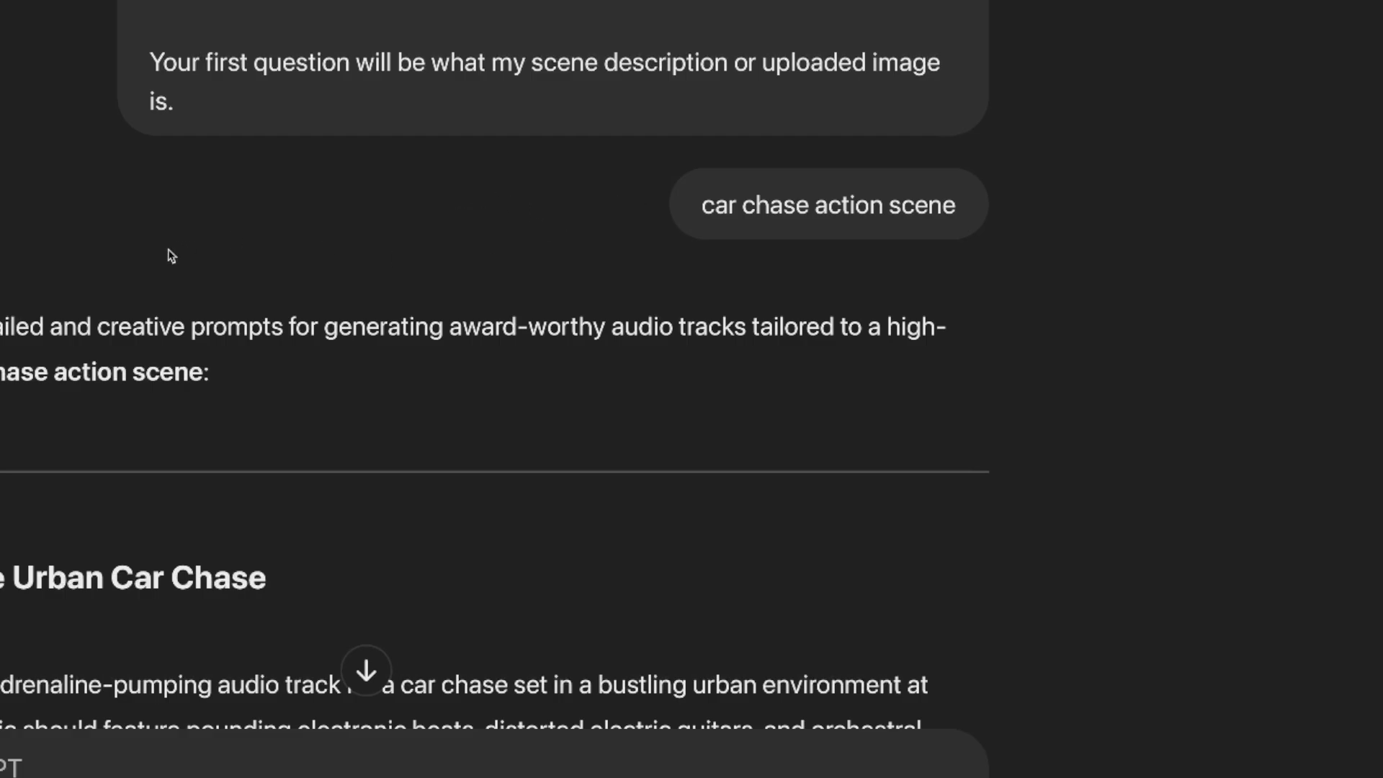
{"action": "triple_click", "coordinate": [344, 381]}
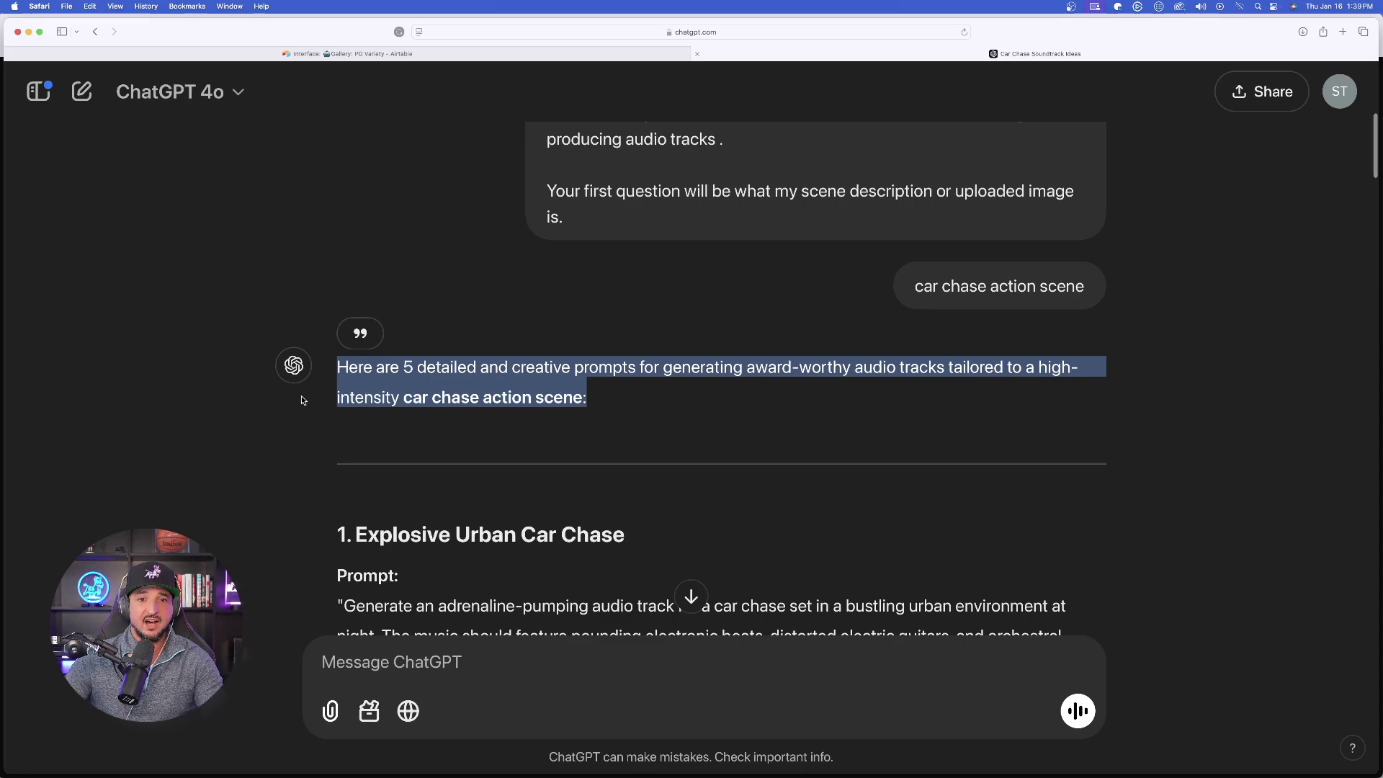
{"action": "scroll", "coordinate": [301, 401], "scroll_direction": "down", "scroll_amount": 8}
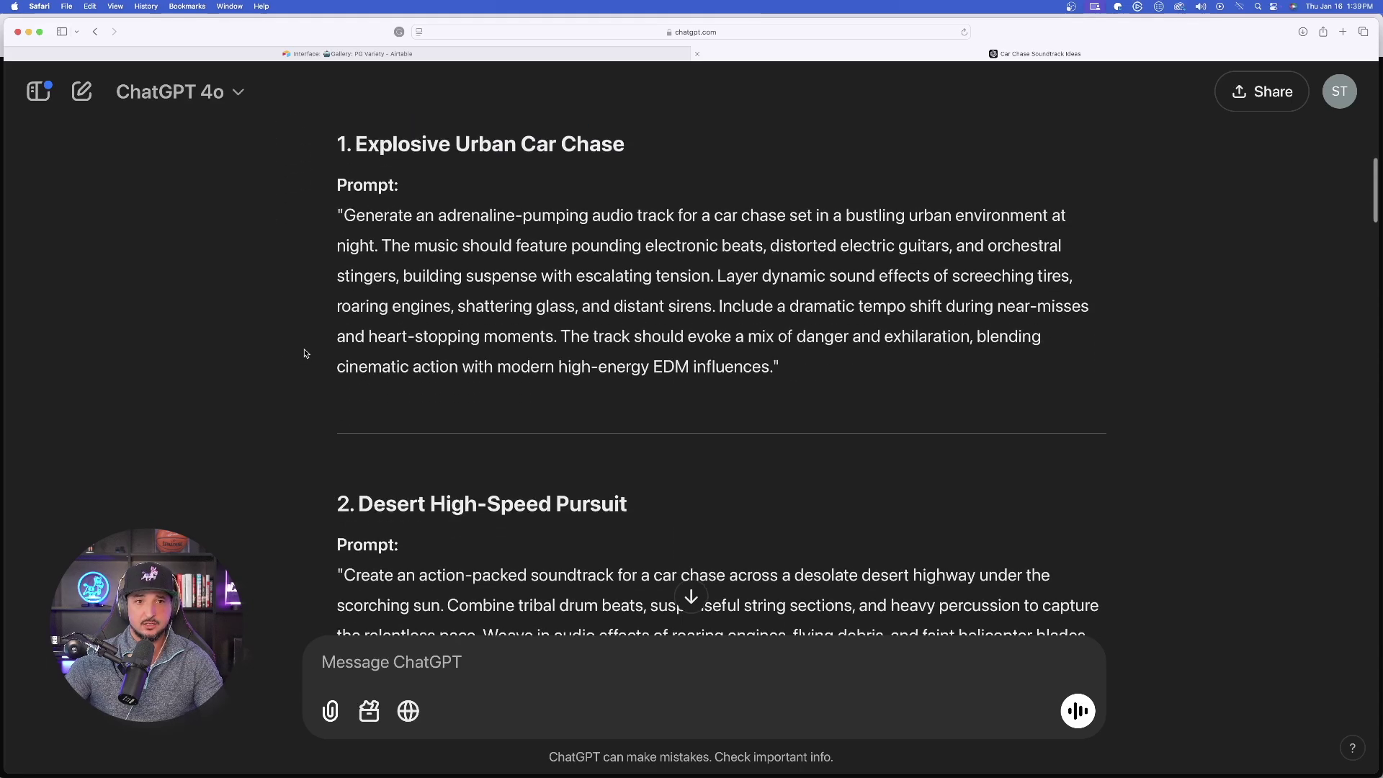
{"action": "scroll", "coordinate": [314, 359], "scroll_direction": "down", "scroll_amount": 12}
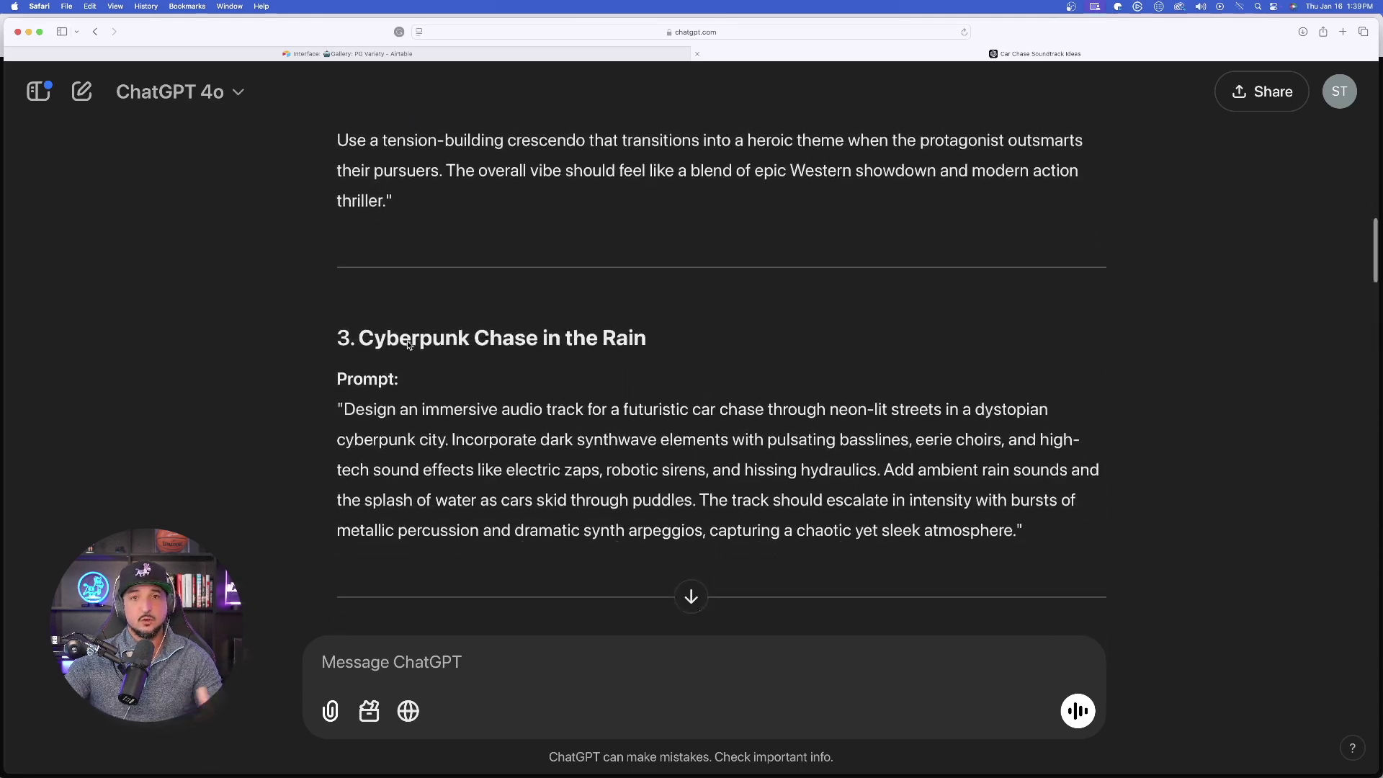
{"action": "scroll", "coordinate": [384, 296], "scroll_direction": "down", "scroll_amount": 18}
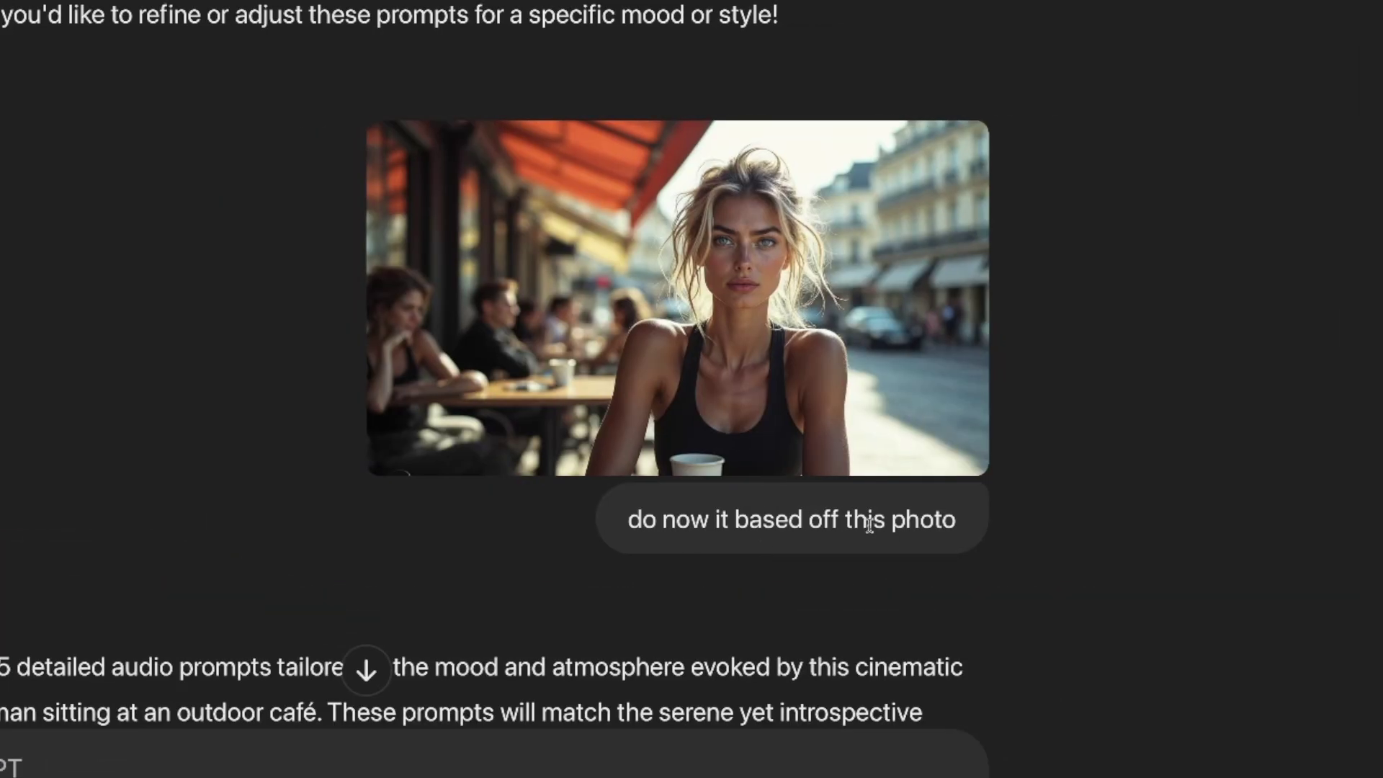
{"action": "scroll", "coordinate": [668, 317], "scroll_direction": "down", "scroll_amount": 10}
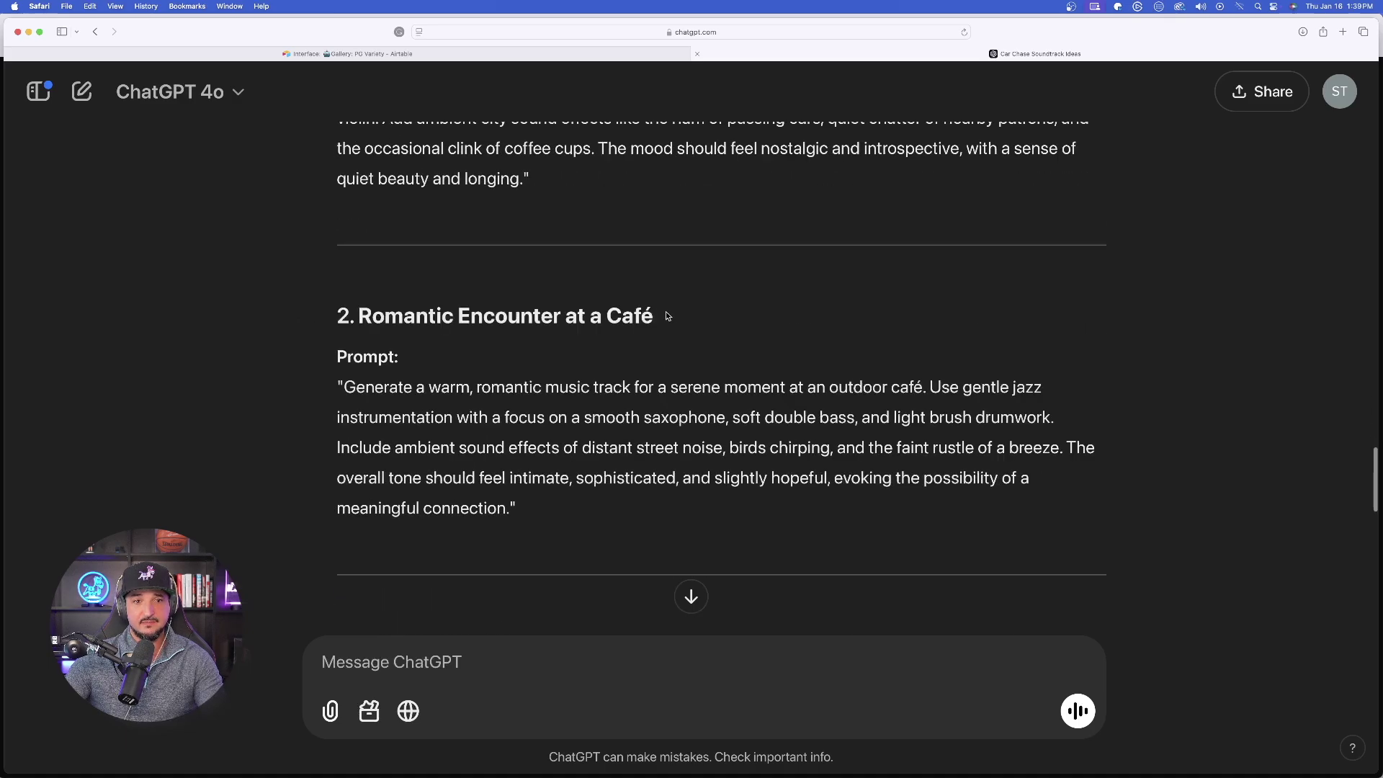
{"action": "scroll", "coordinate": [667, 317], "scroll_direction": "down", "scroll_amount": 8}
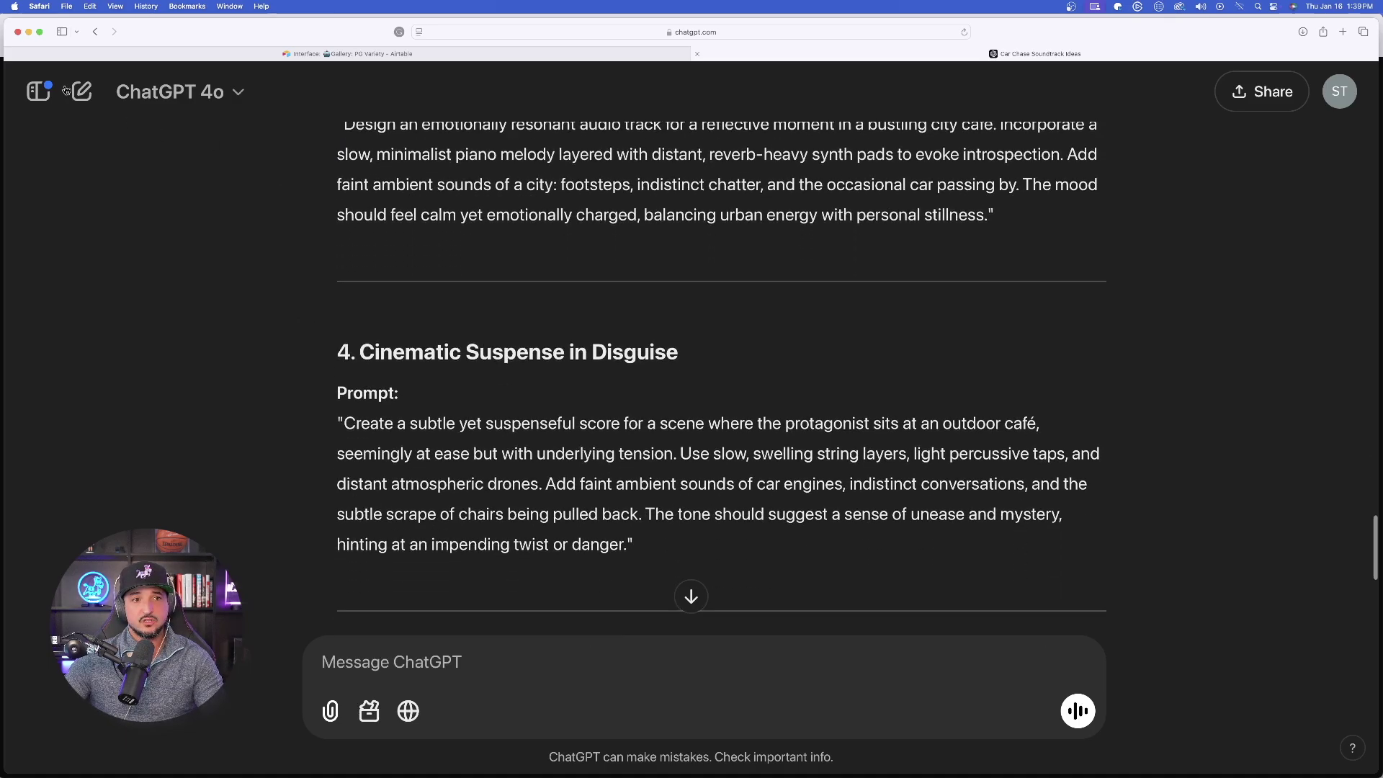
In a new chat, send the soundtrack generator prompt and request exciting Sonic scene prompts.
{"action": "left_click", "coordinate": [77, 92]}
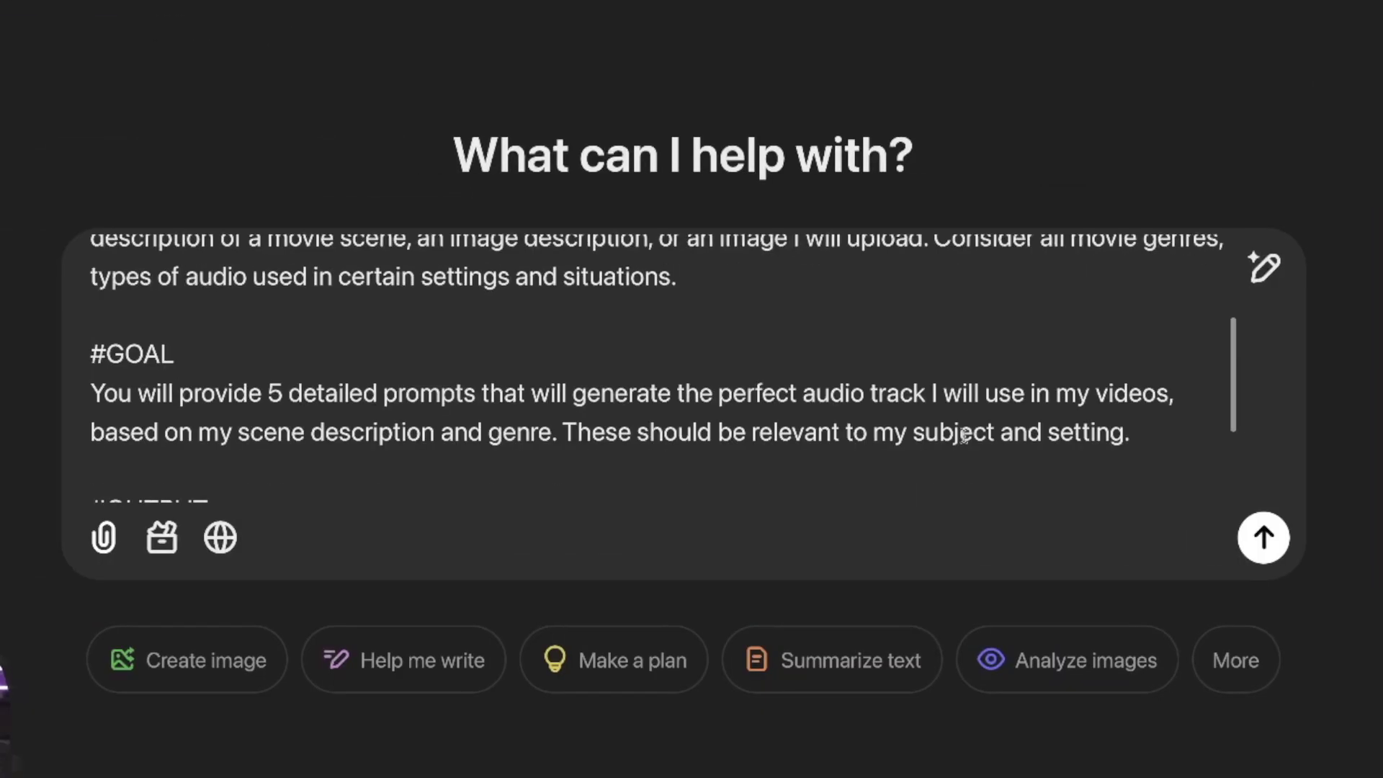
{"action": "scroll", "coordinate": [972, 436], "scroll_direction": "down", "scroll_amount": 3}
{"action": "left_click", "coordinate": [1083, 507]}
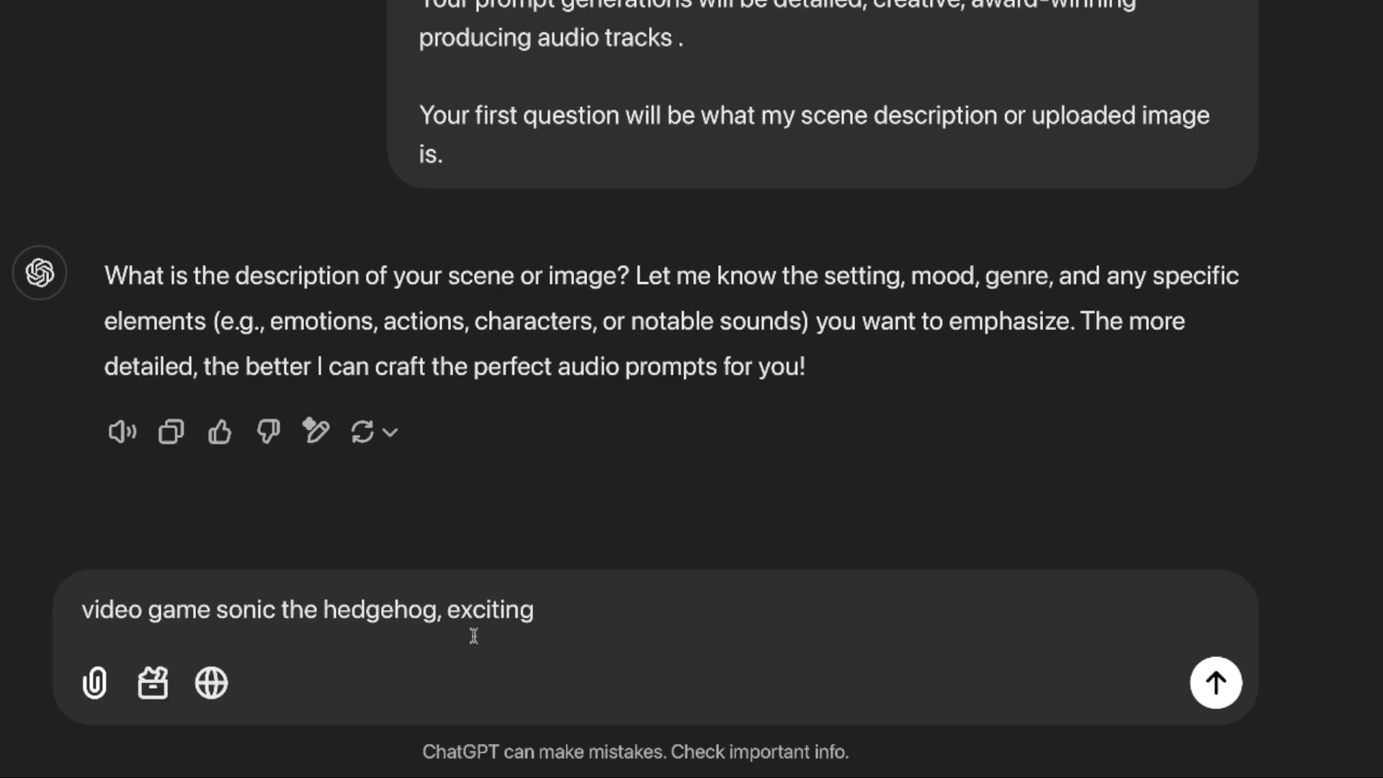
{"action": "key", "text": "Return"}
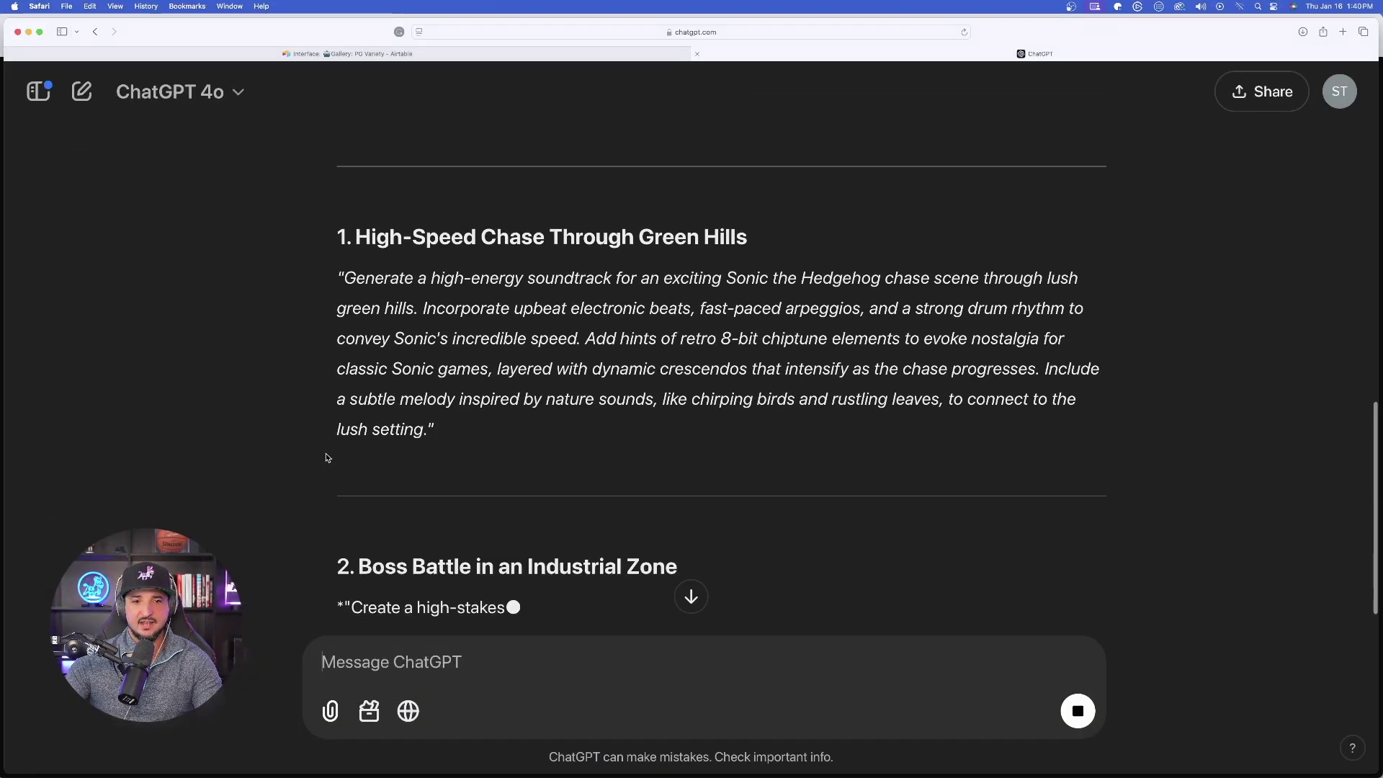
{"action": "type", "text": "g"}
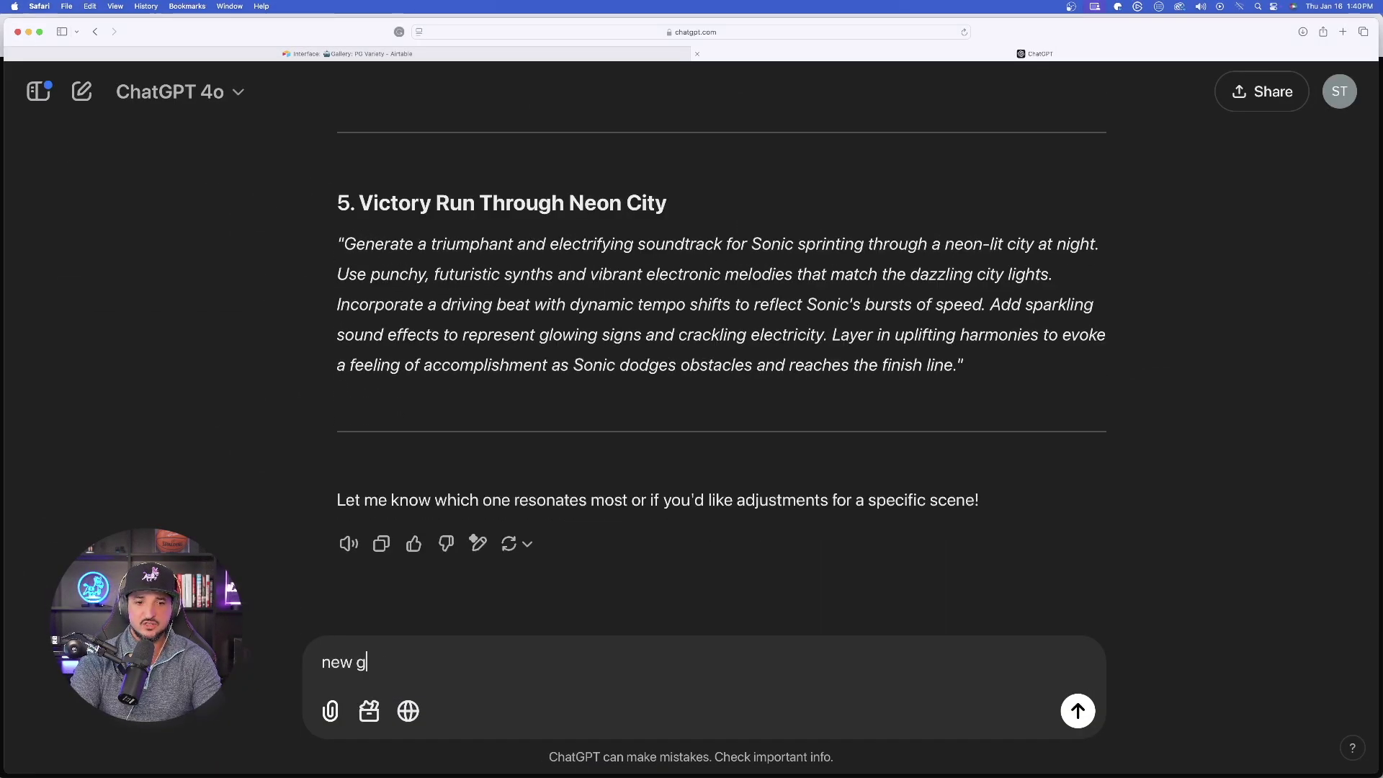
{"action": "type", "text": "enre:"}
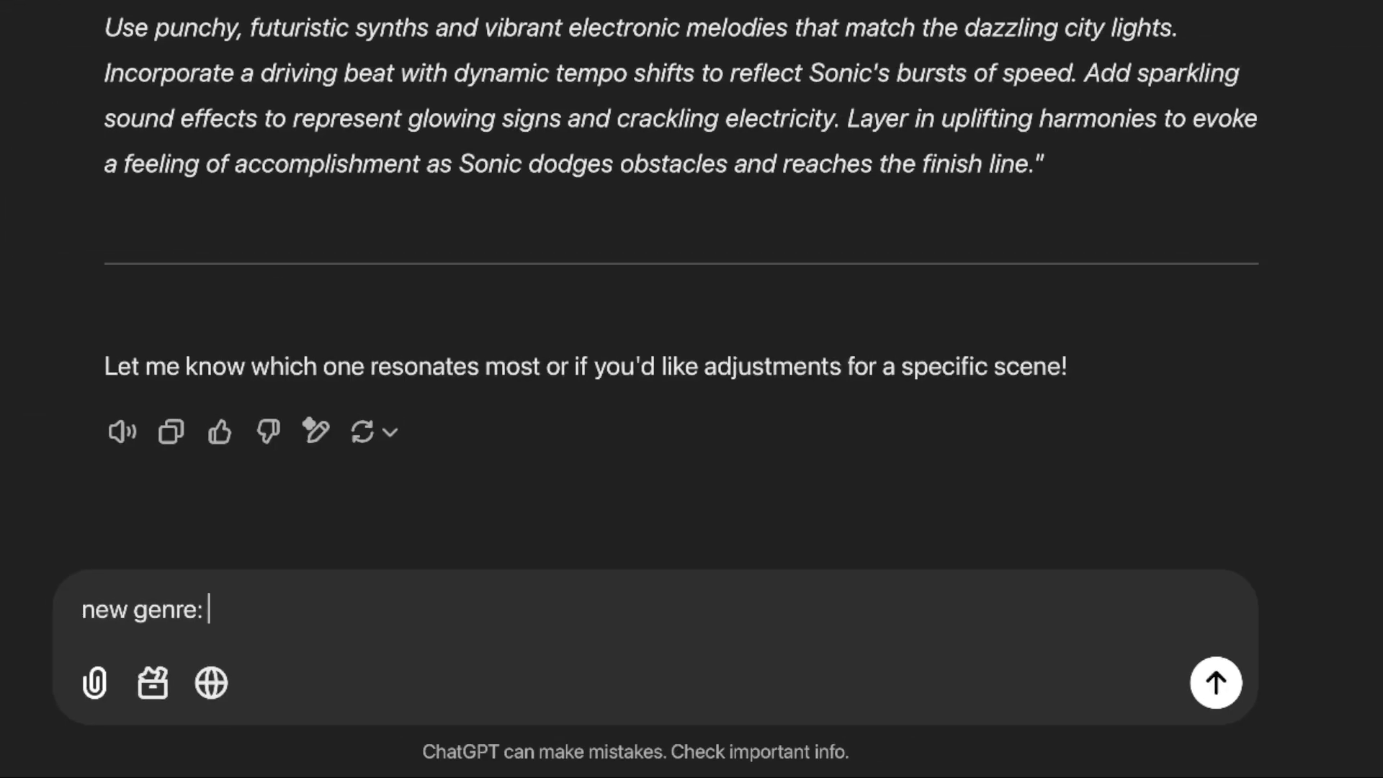
Request prompts for a 'dramatic scene in a dystopian movie' and highlight the cityscape reveal prompt.
{"action": "type", "text": "dramatic scene in a dystopian movie"}
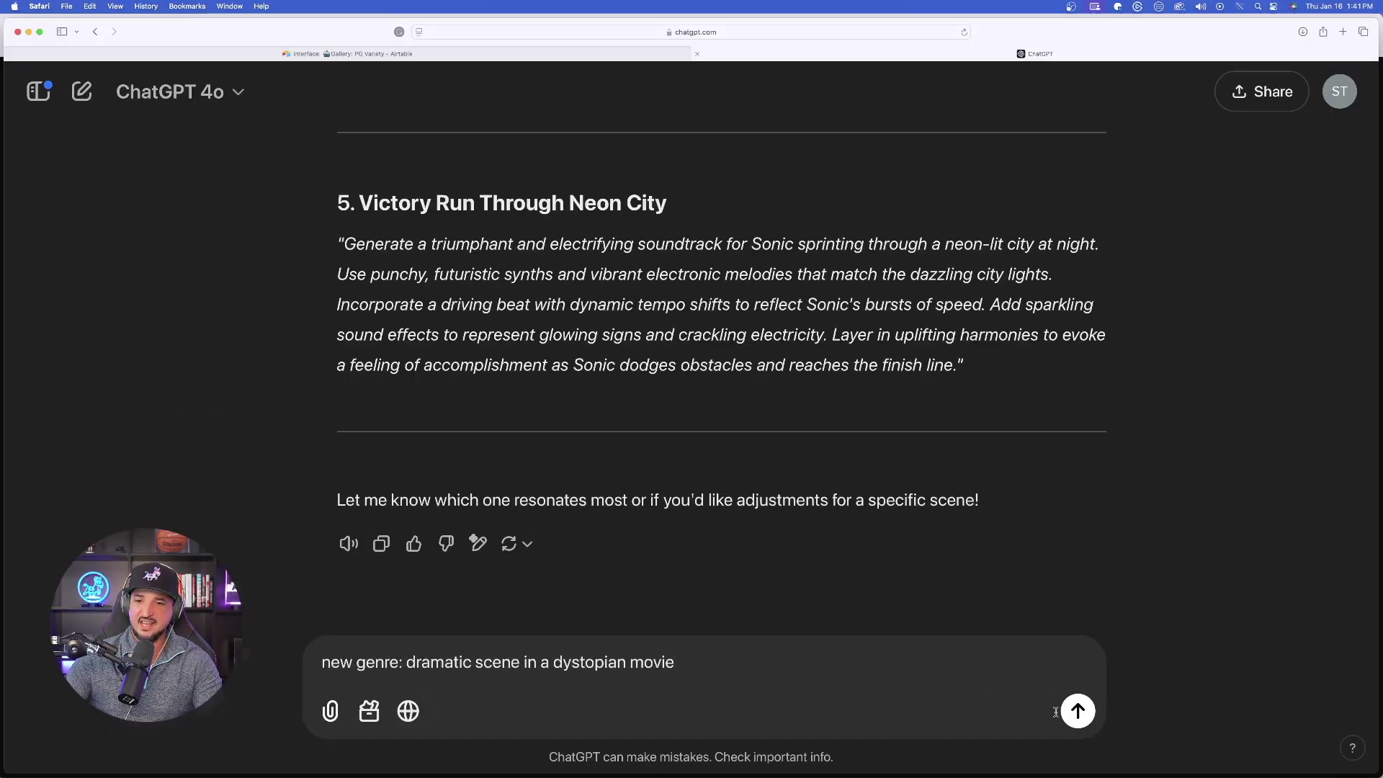
{"action": "key", "text": "Return"}
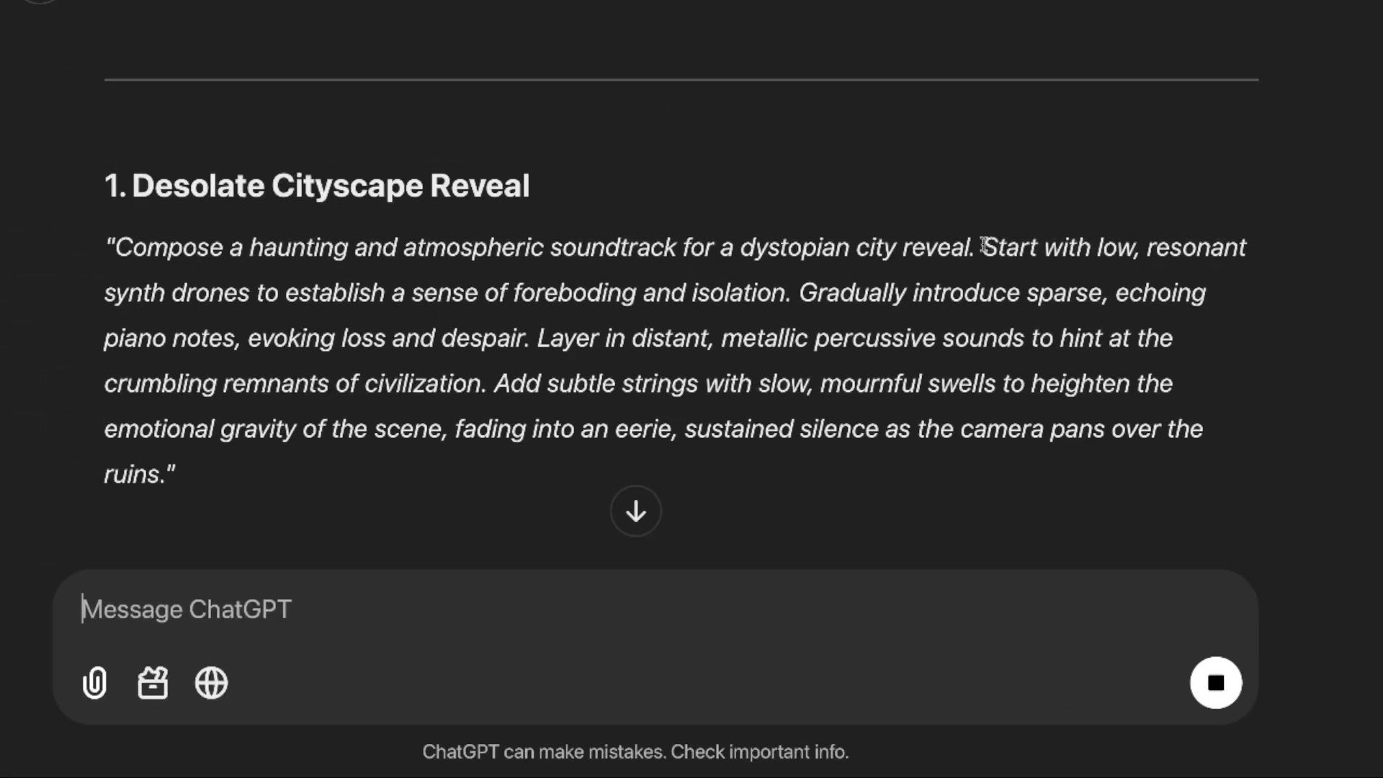
{"action": "left_click_drag", "start_coordinate": [983, 245], "coordinate": [1307, 282]}
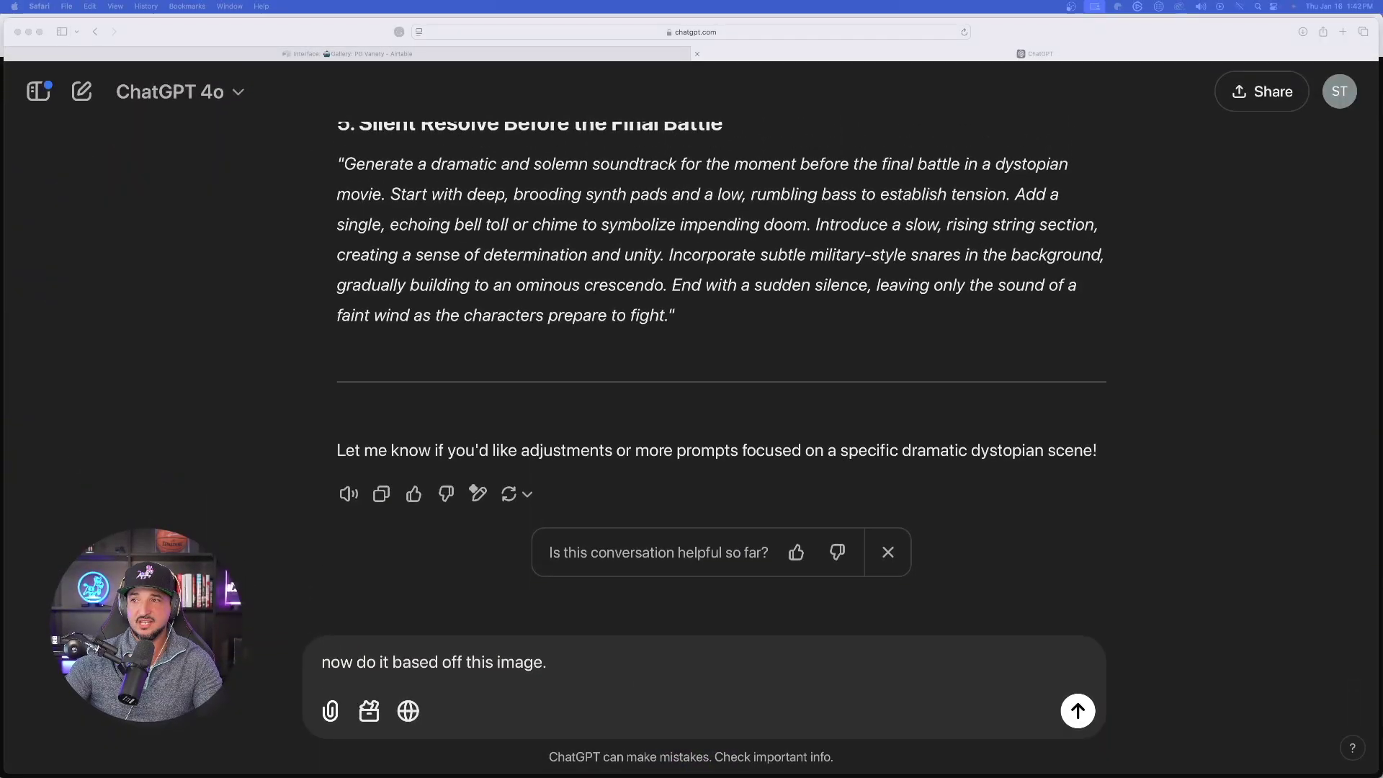
Send the Sonic snowy-sunset image to ChatGPT and review its image description in the reply.
{"action": "left_click_drag", "start_coordinate": [626, 511], "coordinate": [554, 659]}
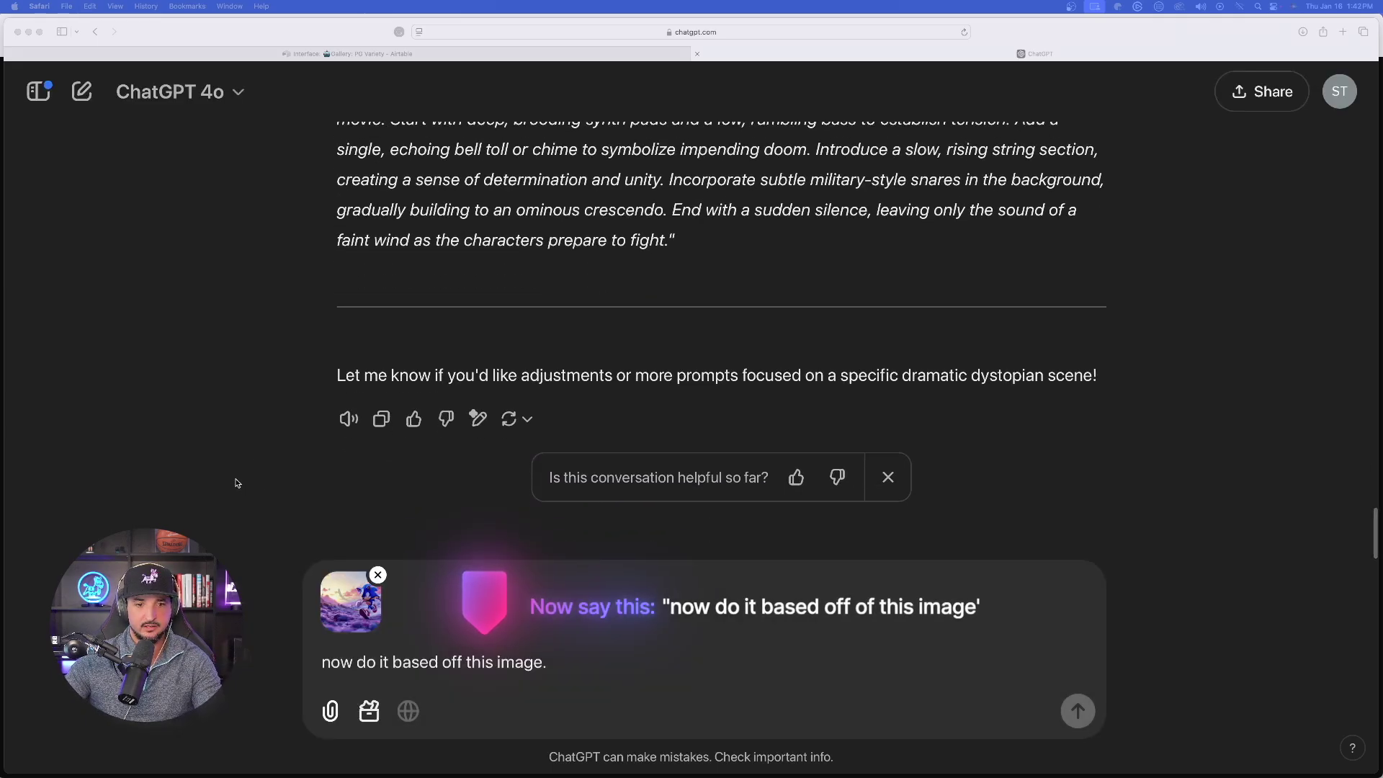
{"action": "left_click", "coordinate": [587, 667]}
{"action": "key", "text": "Return"}
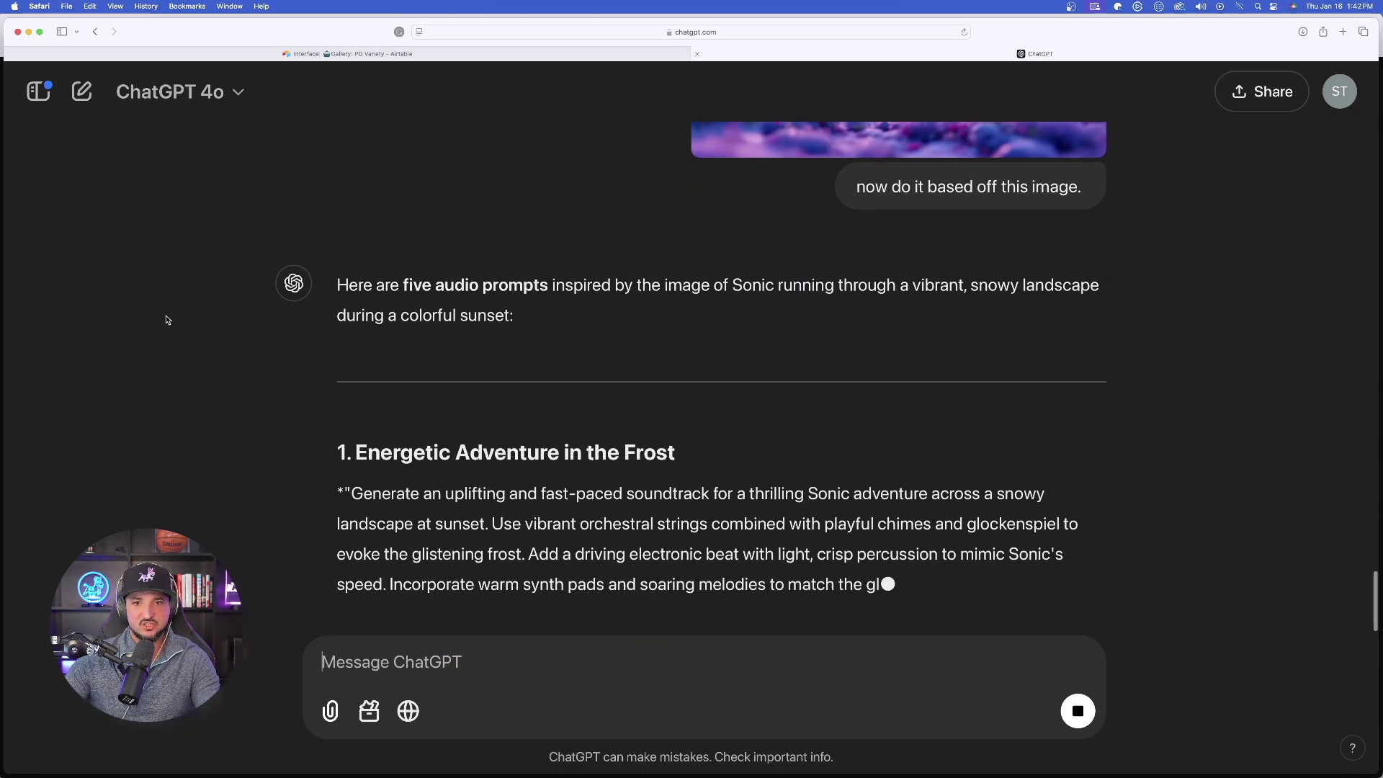
{"action": "scroll", "coordinate": [208, 349], "scroll_direction": "up", "scroll_amount": 5}
{"action": "left_click_drag", "start_coordinate": [347, 476], "coordinate": [803, 515]}
{"action": "left_click", "coordinate": [592, 485]}
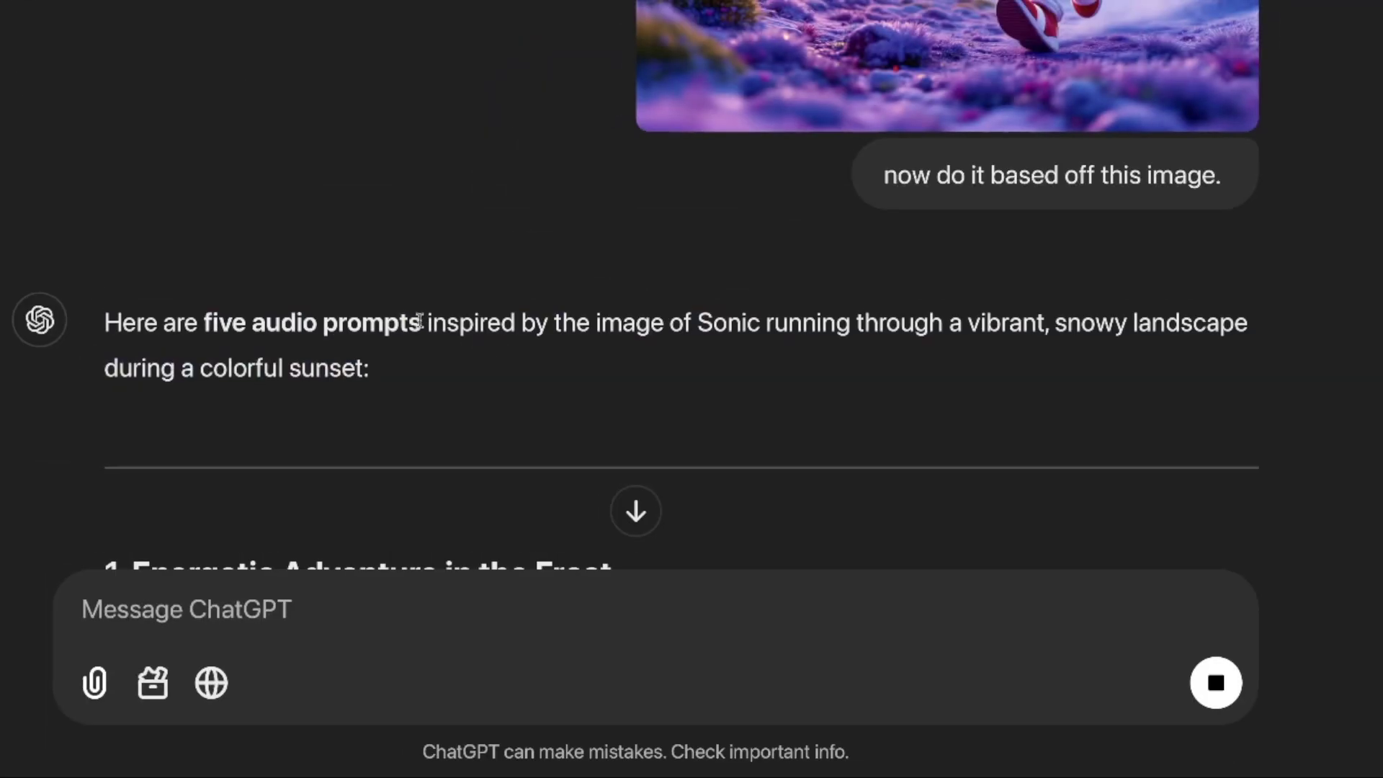
{"action": "left_click_drag", "start_coordinate": [419, 322], "coordinate": [930, 333]}
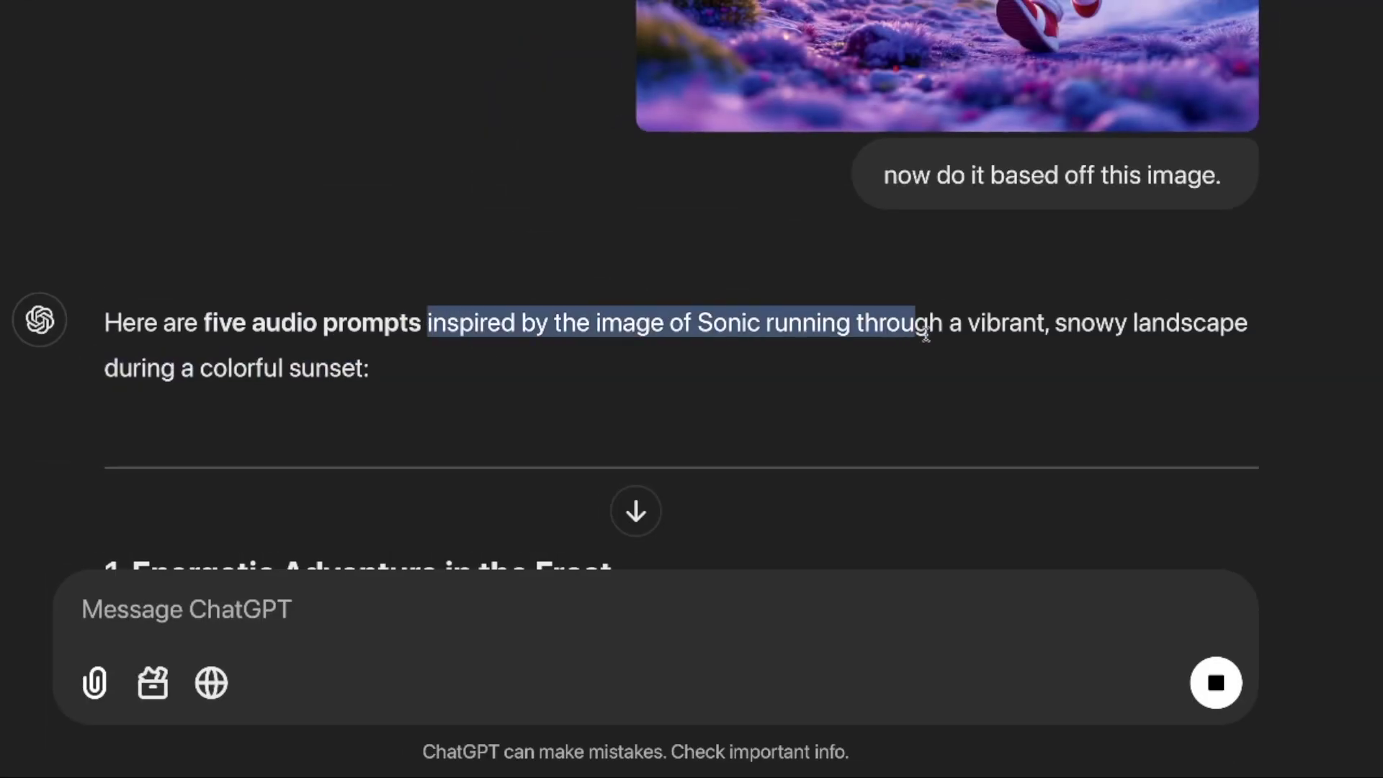
{"action": "left_click_drag", "start_coordinate": [1054, 330], "coordinate": [1167, 340]}
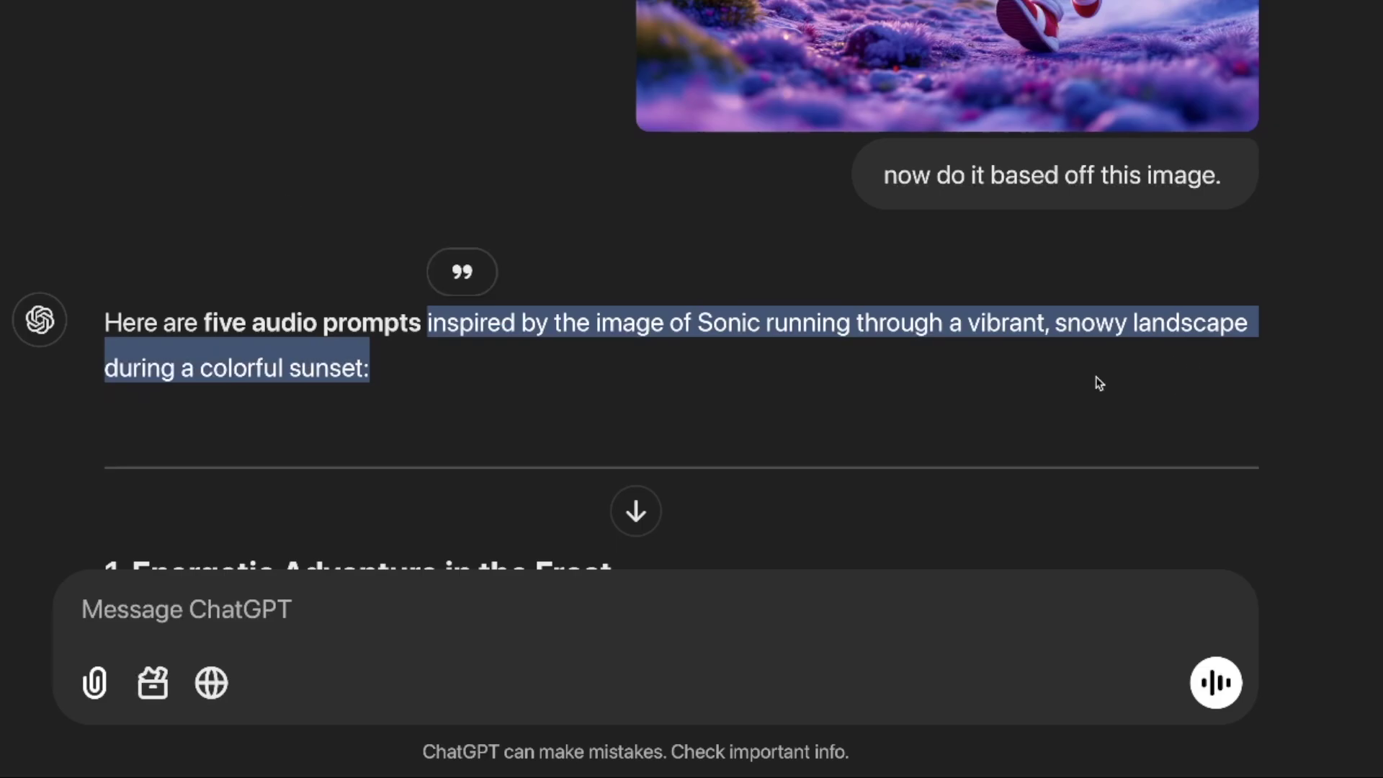
{"action": "scroll", "coordinate": [648, 288], "scroll_direction": "down", "scroll_amount": 10}
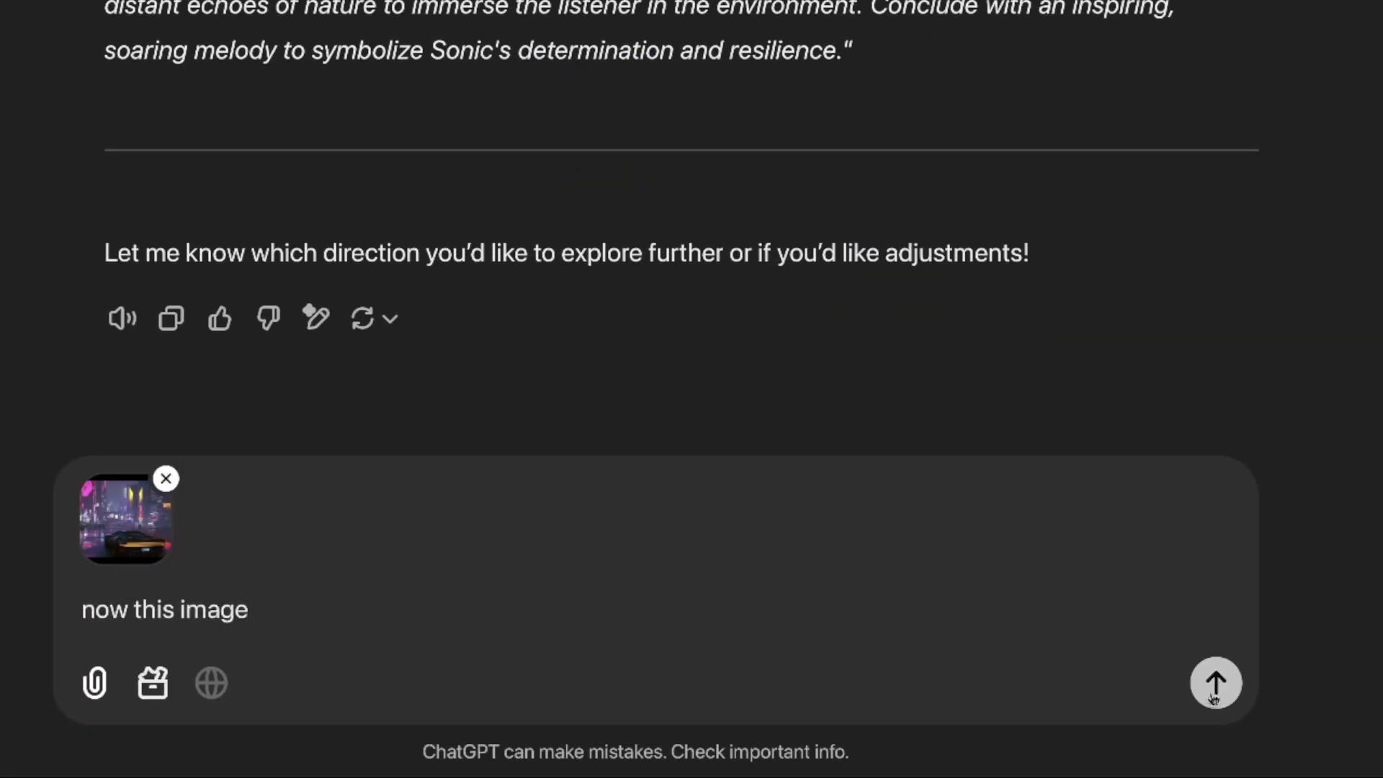
Send the neon cyberpunk city image with 'now this image' and scroll through the five prompts.
{"action": "left_click", "coordinate": [1215, 684]}
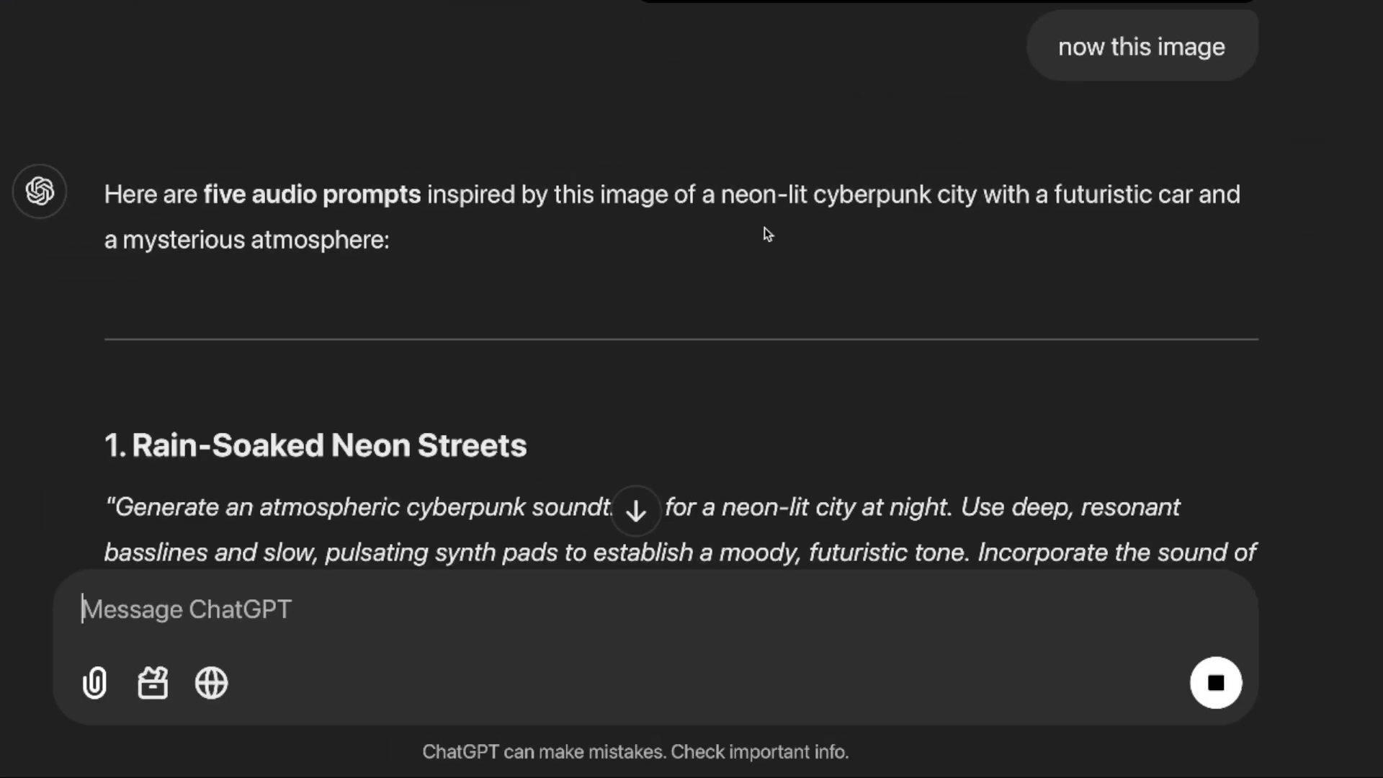
{"action": "scroll", "coordinate": [422, 497], "scroll_direction": "down", "scroll_amount": 3}
{"action": "scroll", "coordinate": [228, 357], "scroll_direction": "down", "scroll_amount": 5}
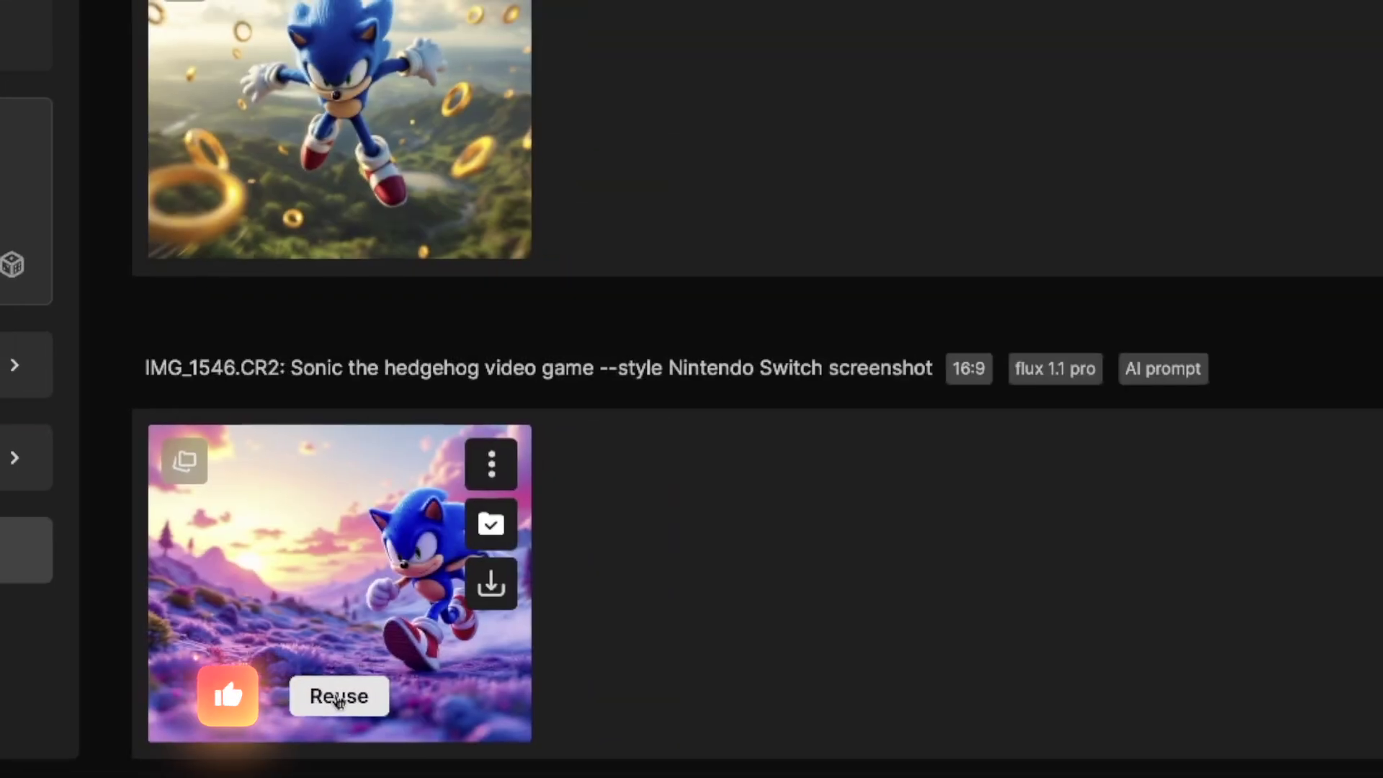
Reuse the Sonic running image as a video start frame with the Kling 1.6 Pro model.
{"action": "left_click", "coordinate": [339, 697]}
{"action": "left_click", "coordinate": [429, 643]}
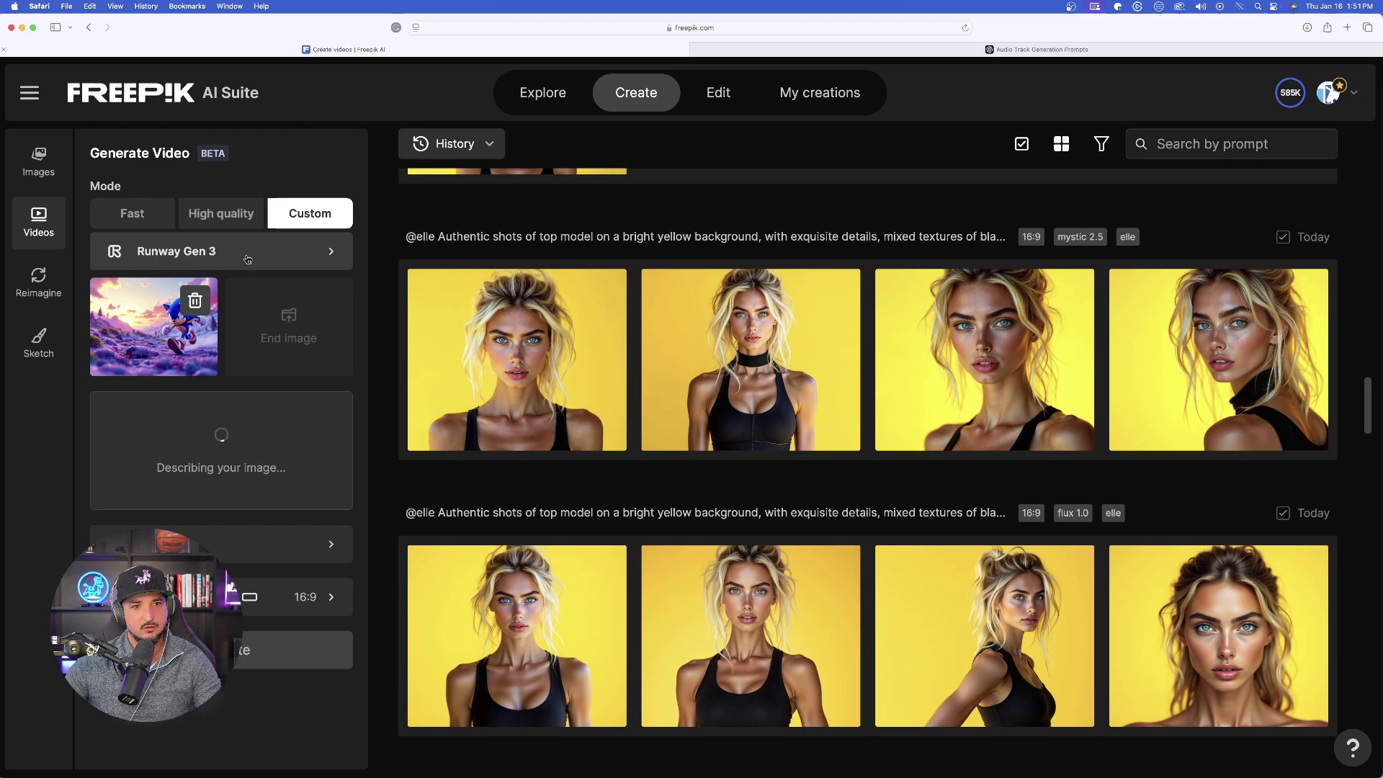
{"action": "left_click", "coordinate": [247, 259]}
{"action": "scroll", "coordinate": [828, 576], "scroll_direction": "down", "scroll_amount": 10}
{"action": "scroll", "coordinate": [834, 473], "scroll_direction": "up", "scroll_amount": 1}
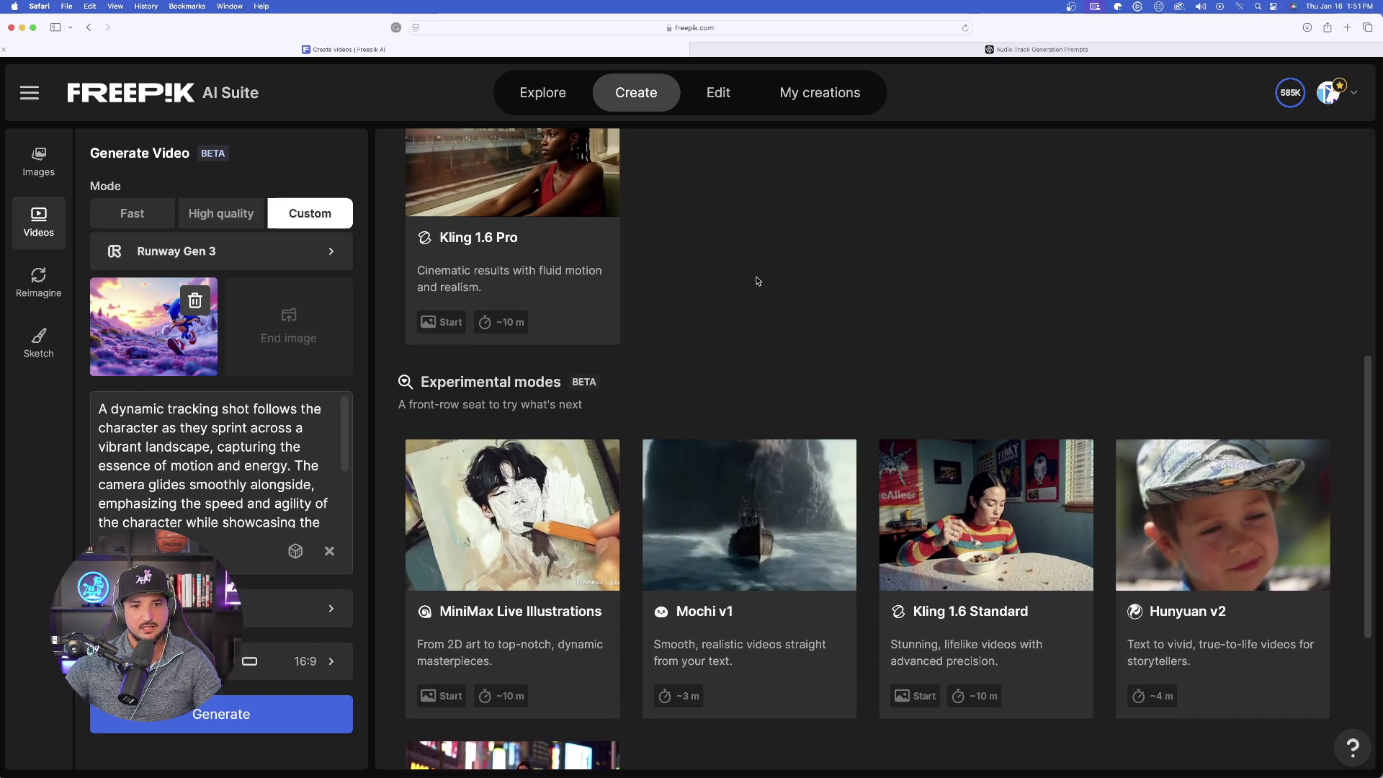
{"action": "left_click", "coordinate": [550, 232]}
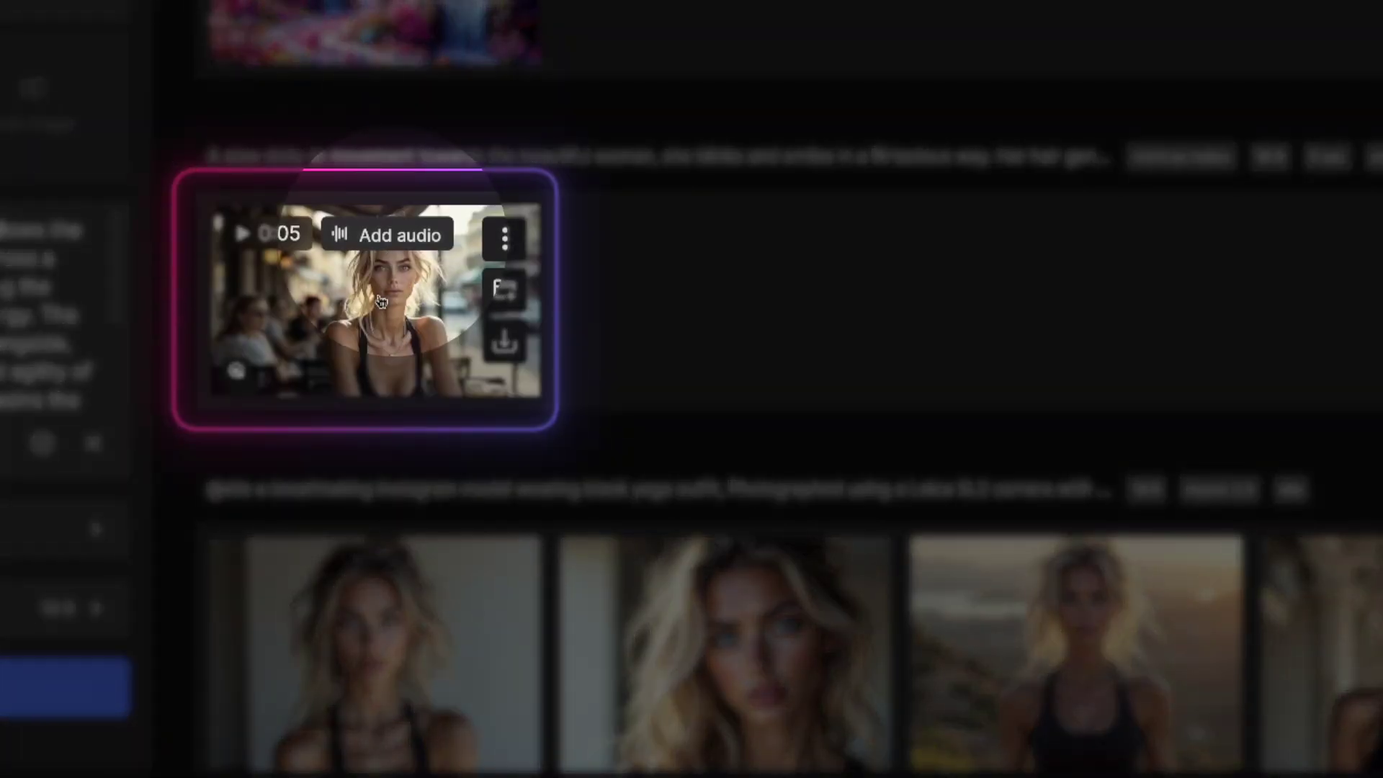
Paste ChatGPT's Romantic Encounter at a Café prompt into the café video's Add audio prompt.
{"action": "left_click", "coordinate": [400, 235]}
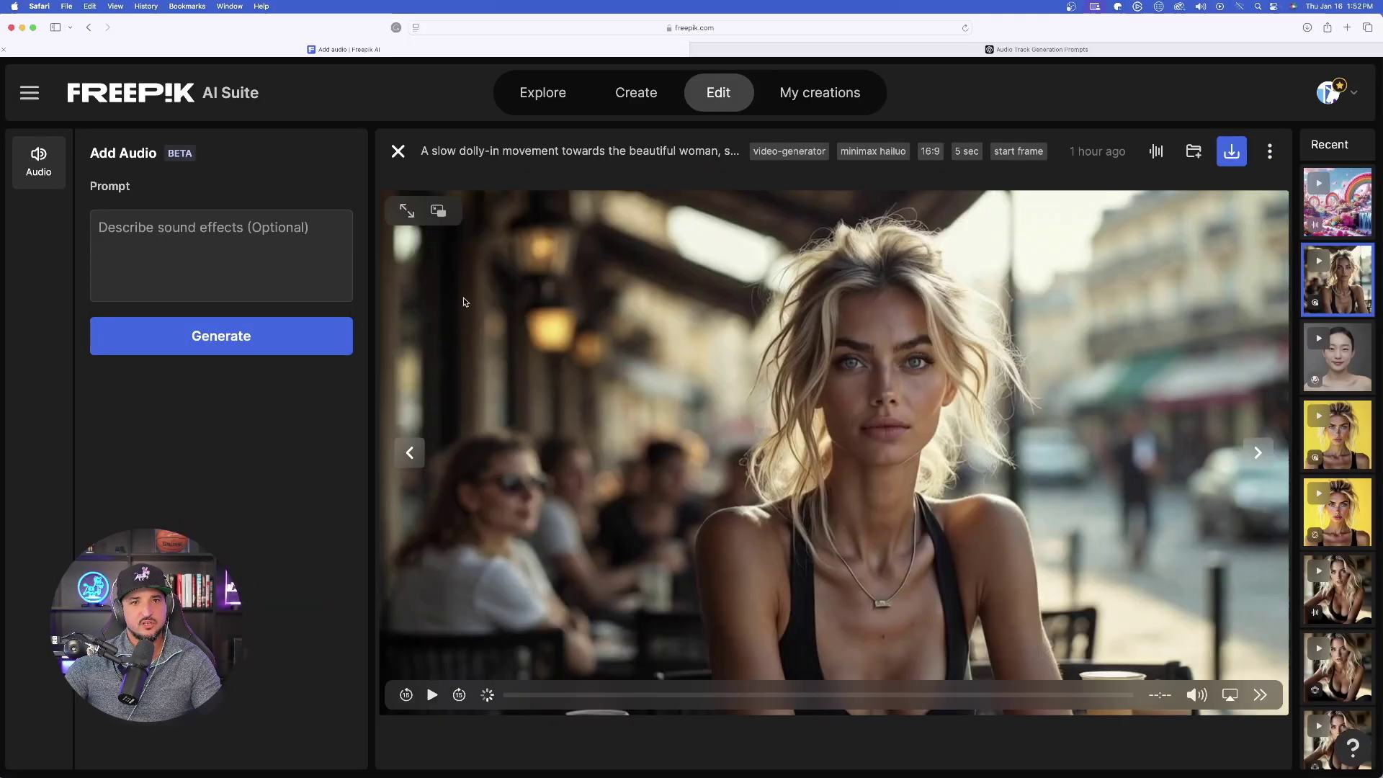
{"action": "key", "text": "ctrl+Tab"}
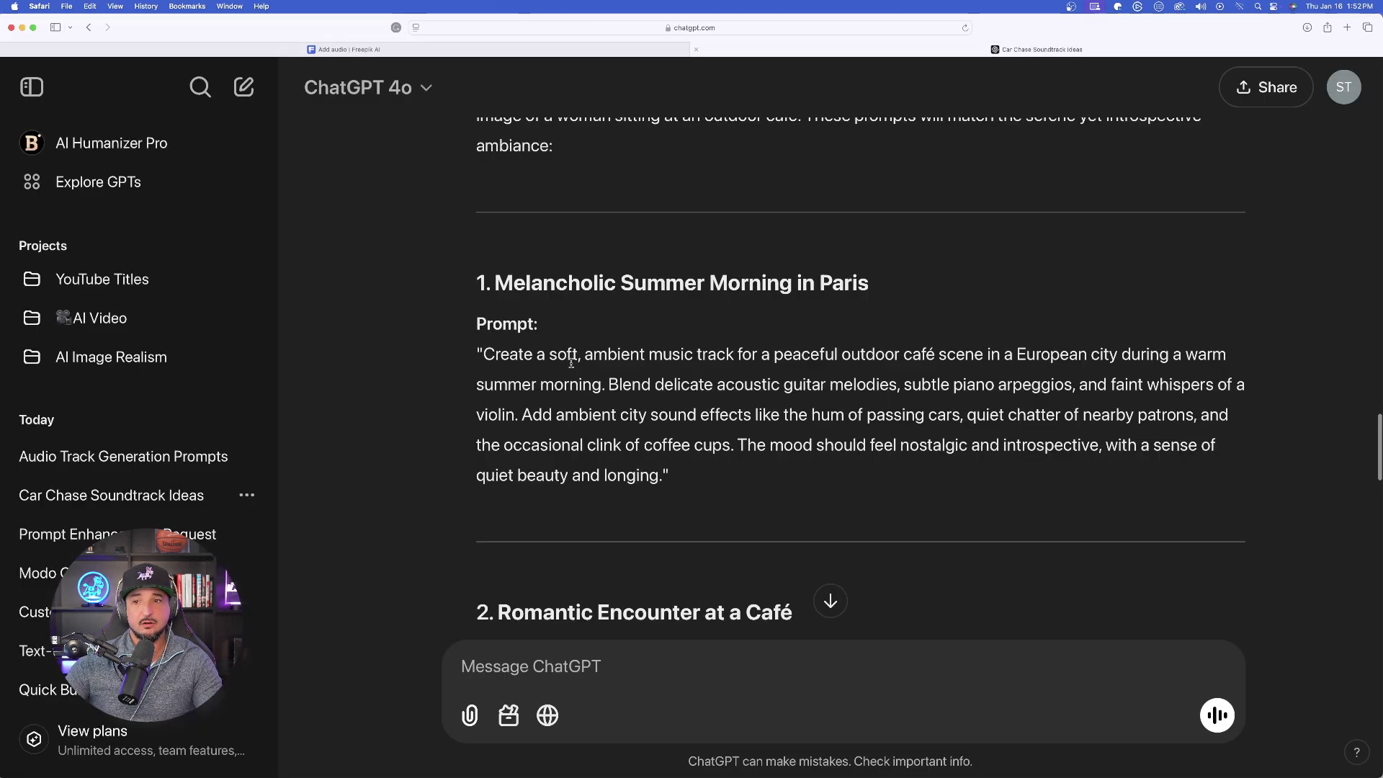
{"action": "scroll", "coordinate": [570, 363], "scroll_direction": "down", "scroll_amount": 3}
{"action": "scroll", "coordinate": [481, 397], "scroll_direction": "down", "scroll_amount": 3}
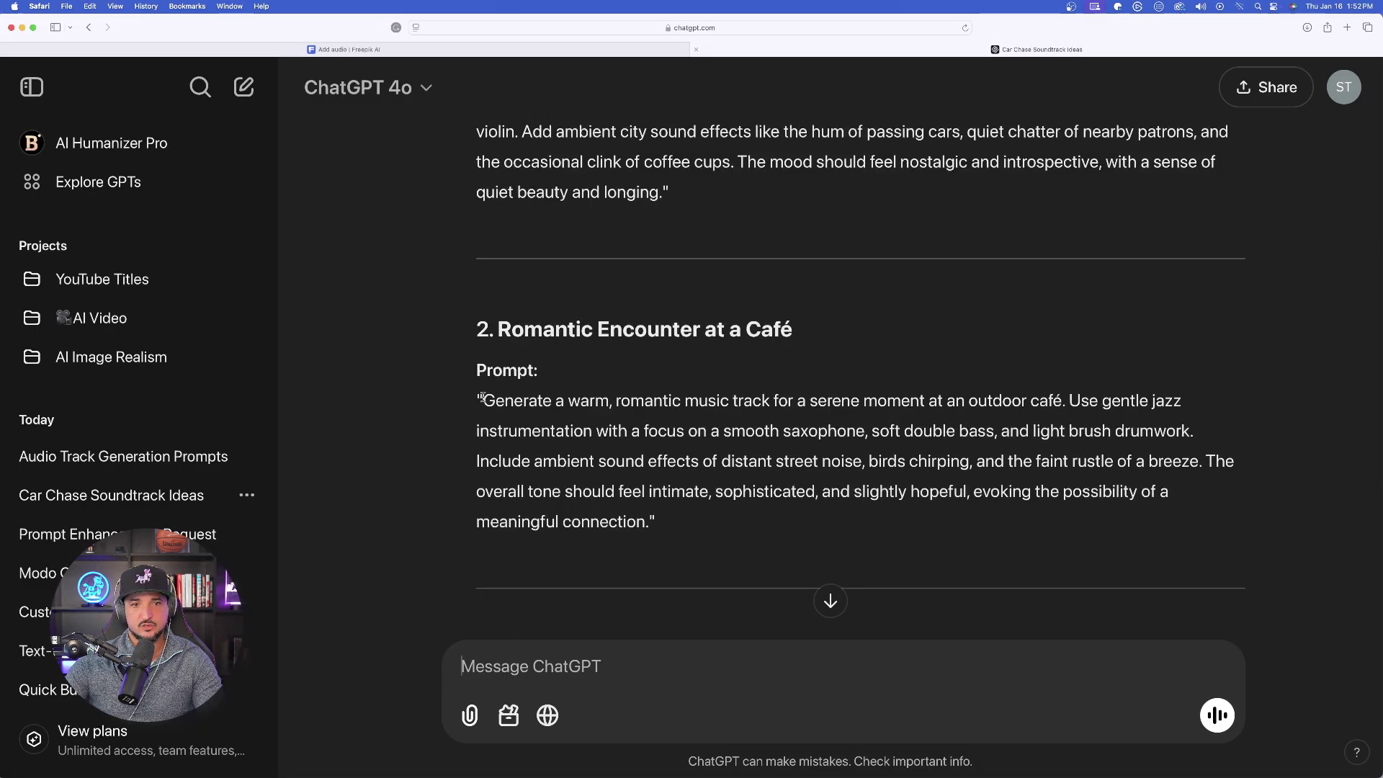
{"action": "left_click_drag", "start_coordinate": [482, 400], "coordinate": [649, 521]}
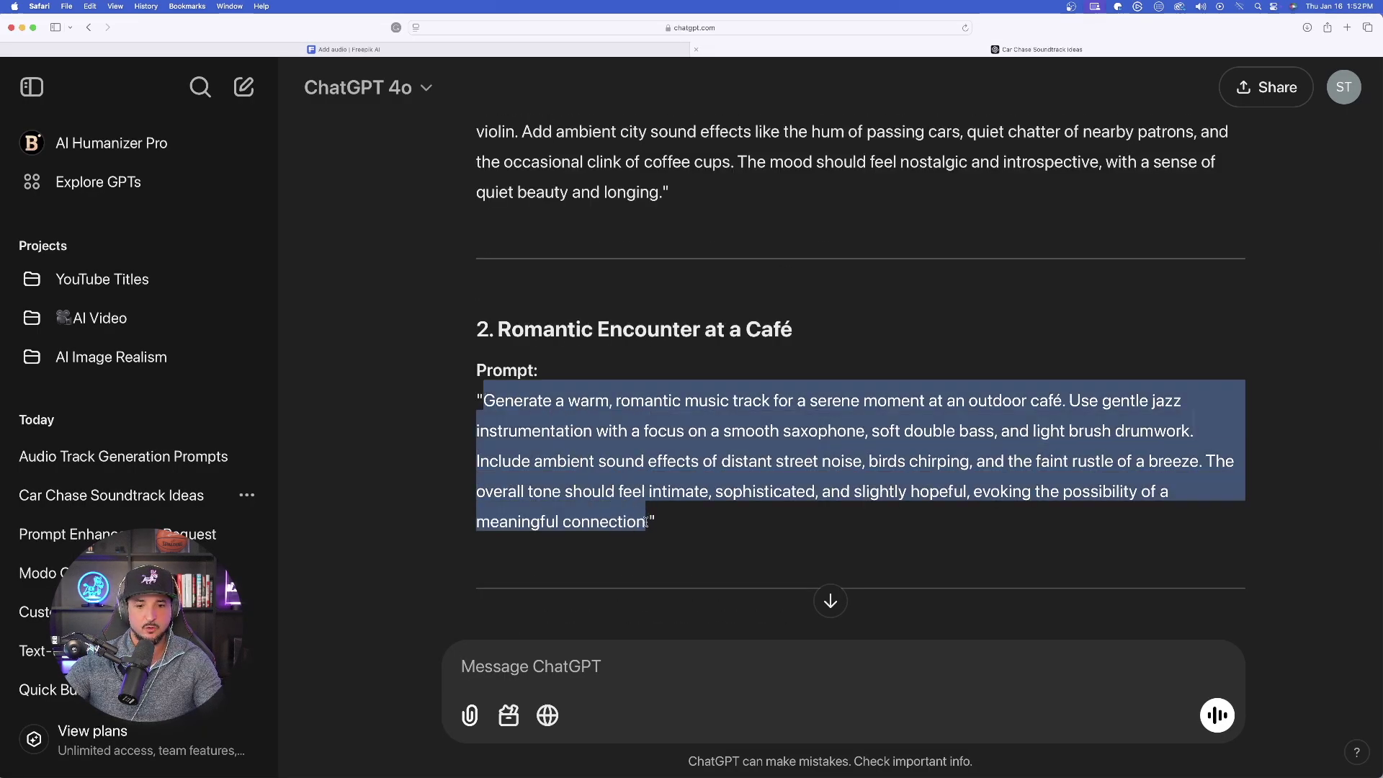
{"action": "left_click", "coordinate": [389, 49]}
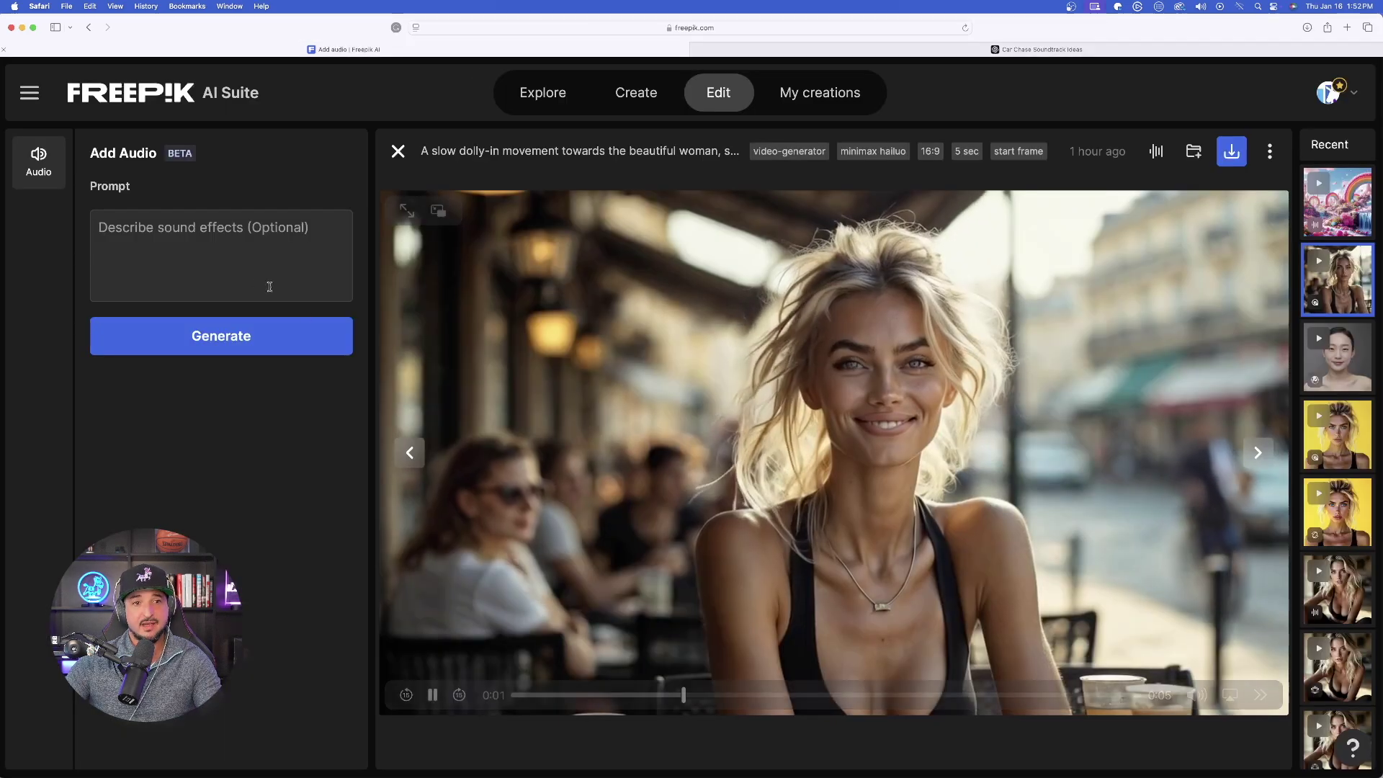
{"action": "left_click", "coordinate": [255, 285]}
{"action": "key", "text": "super+v"}
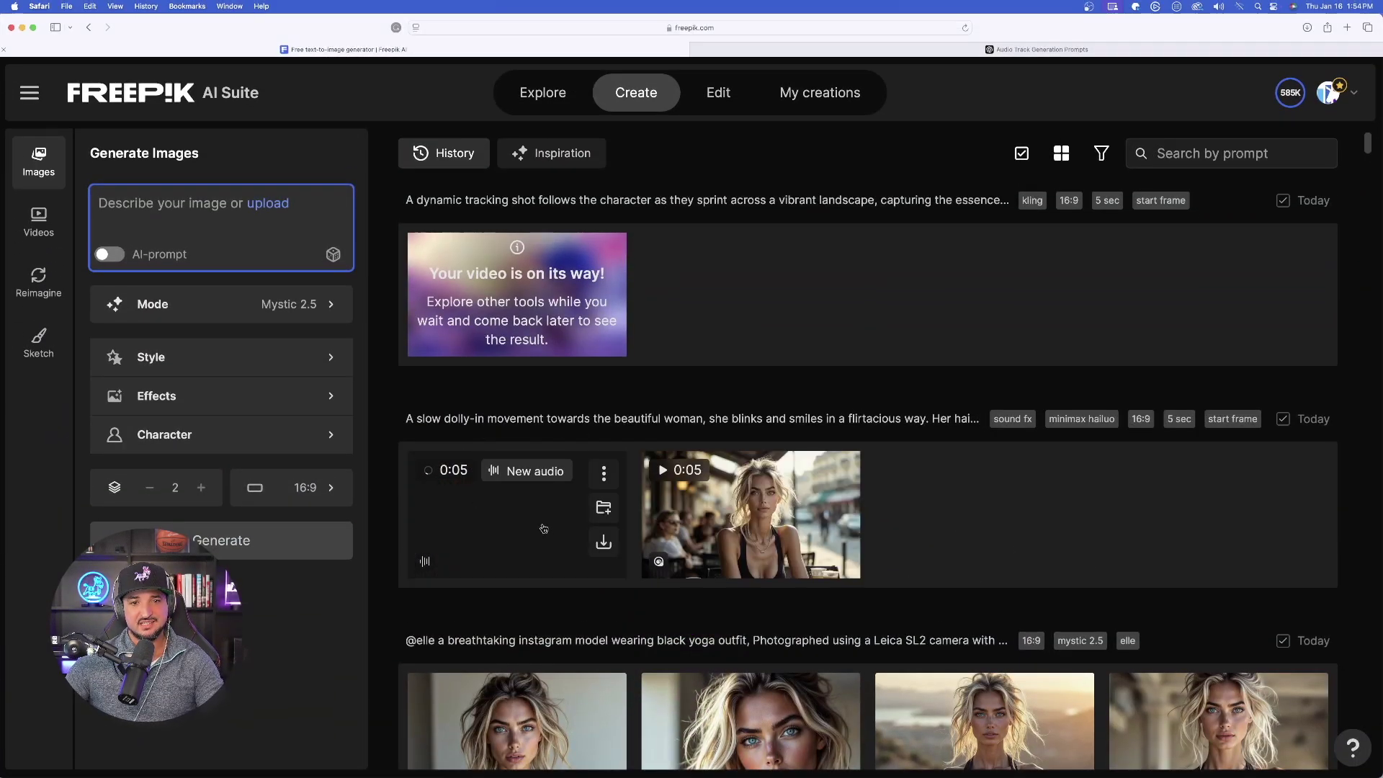
Play the café woman video with its new Romantic Encounter soundtrack.
{"action": "left_click", "coordinate": [525, 524]}
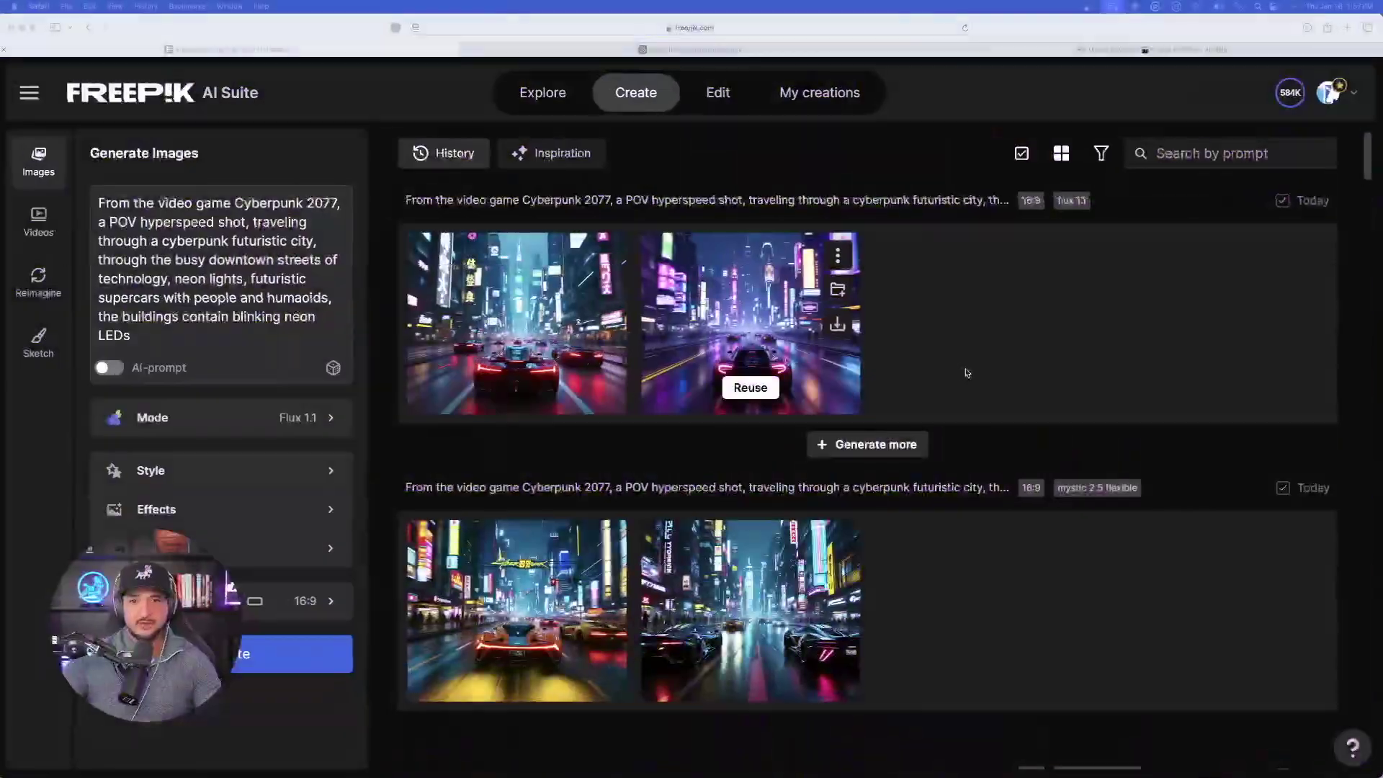
Open the first Cyberpunk 2077 supercar image from History in the image editor.
{"action": "scroll", "coordinate": [963, 370], "scroll_direction": "down", "scroll_amount": 5}
{"action": "scroll", "coordinate": [845, 388], "scroll_direction": "down", "scroll_amount": 8}
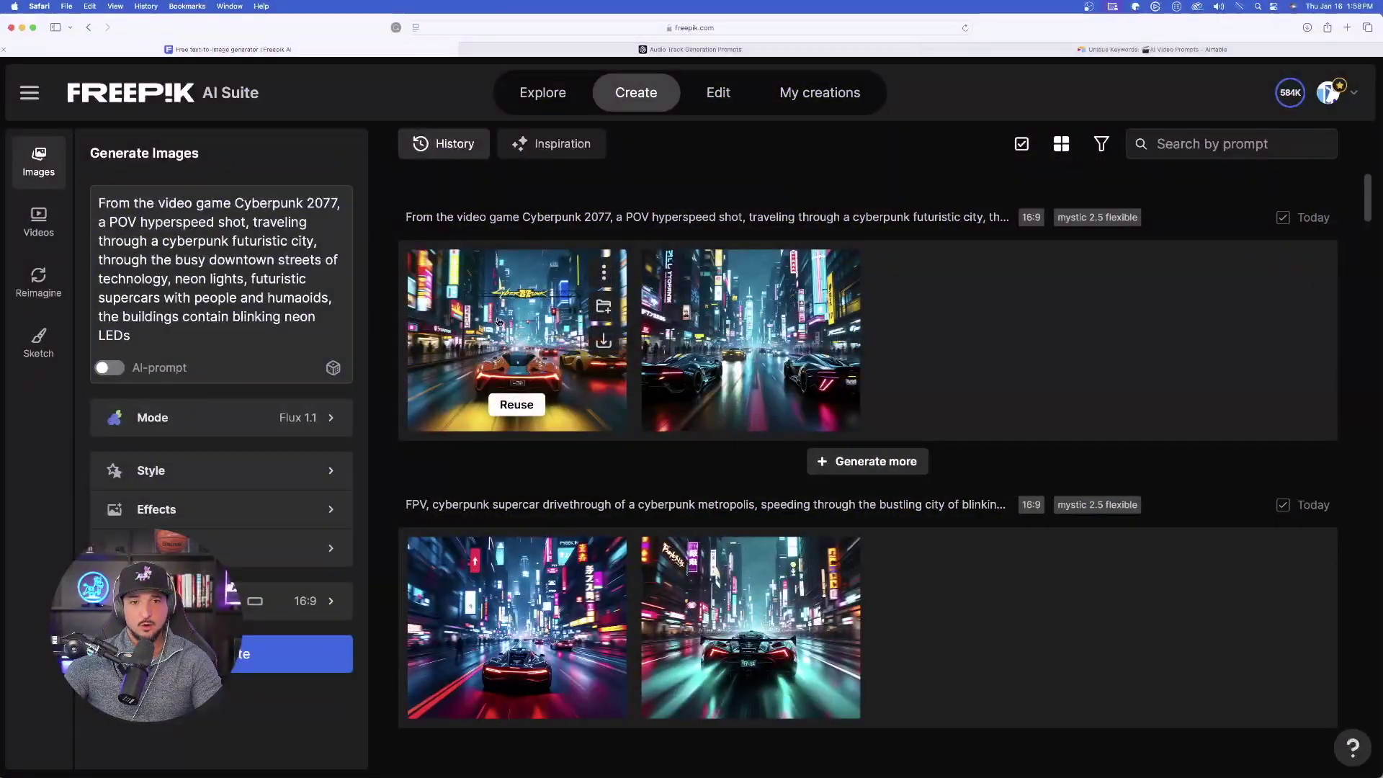
{"action": "left_click", "coordinate": [499, 321]}
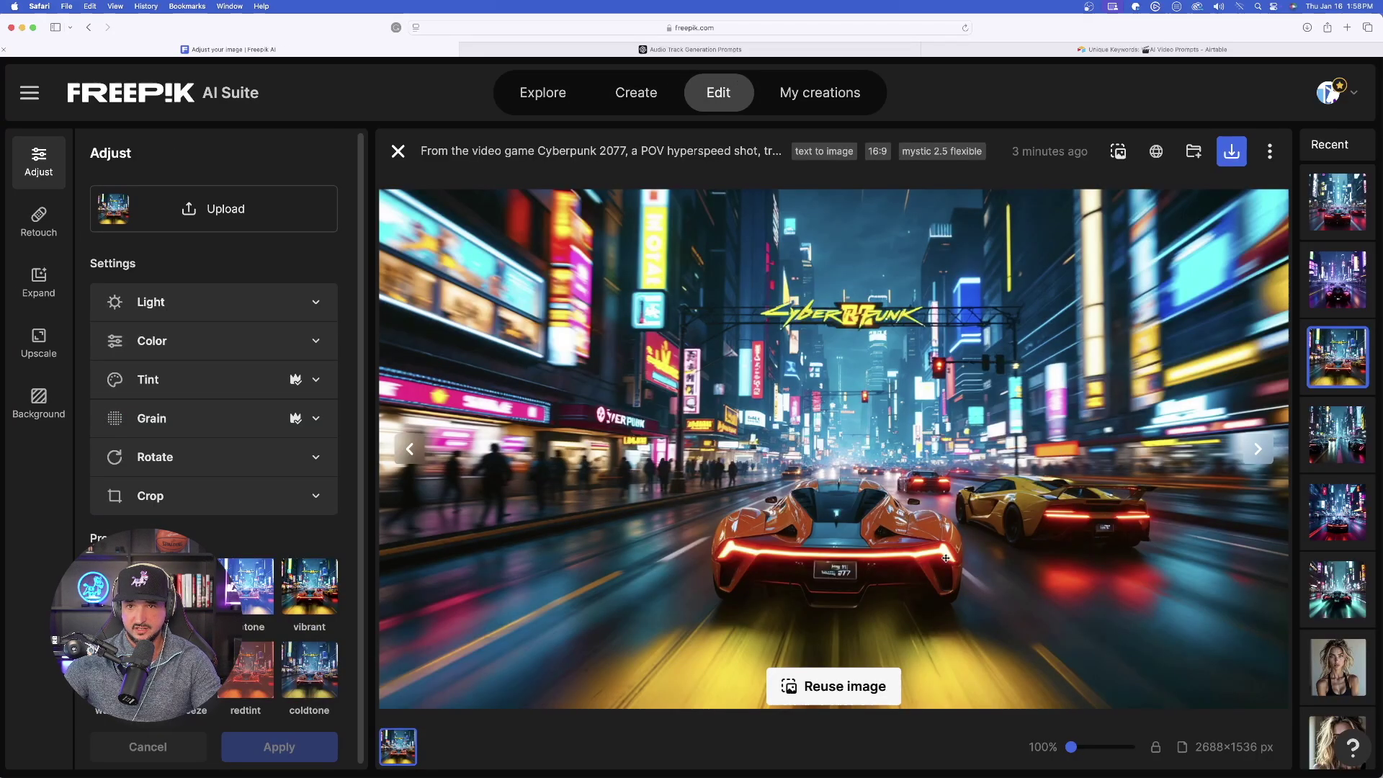
Browse the Cyberpunk images and open the Flux 1.1 Cyberpunk supercar image (1344×768 px).
{"action": "left_click", "coordinate": [1260, 451]}
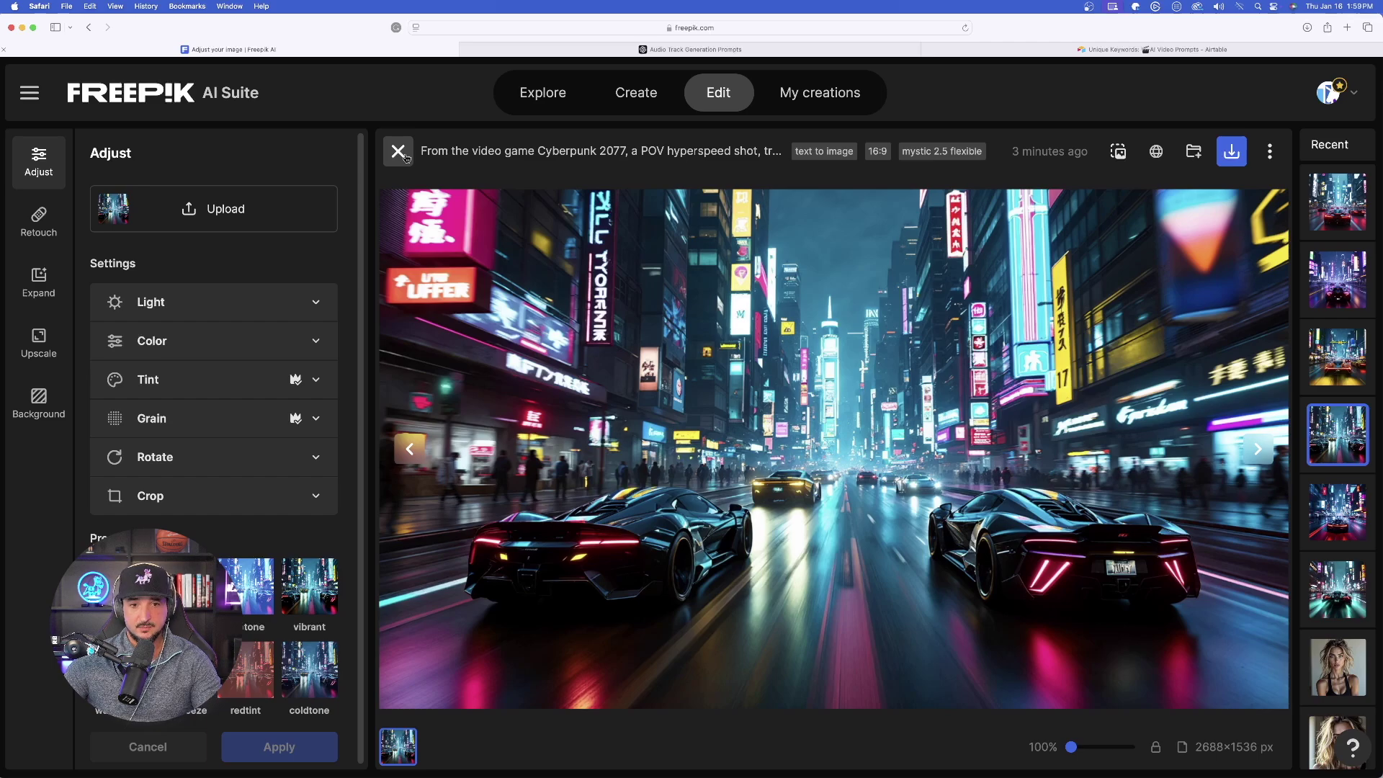
{"action": "left_click", "coordinate": [405, 157]}
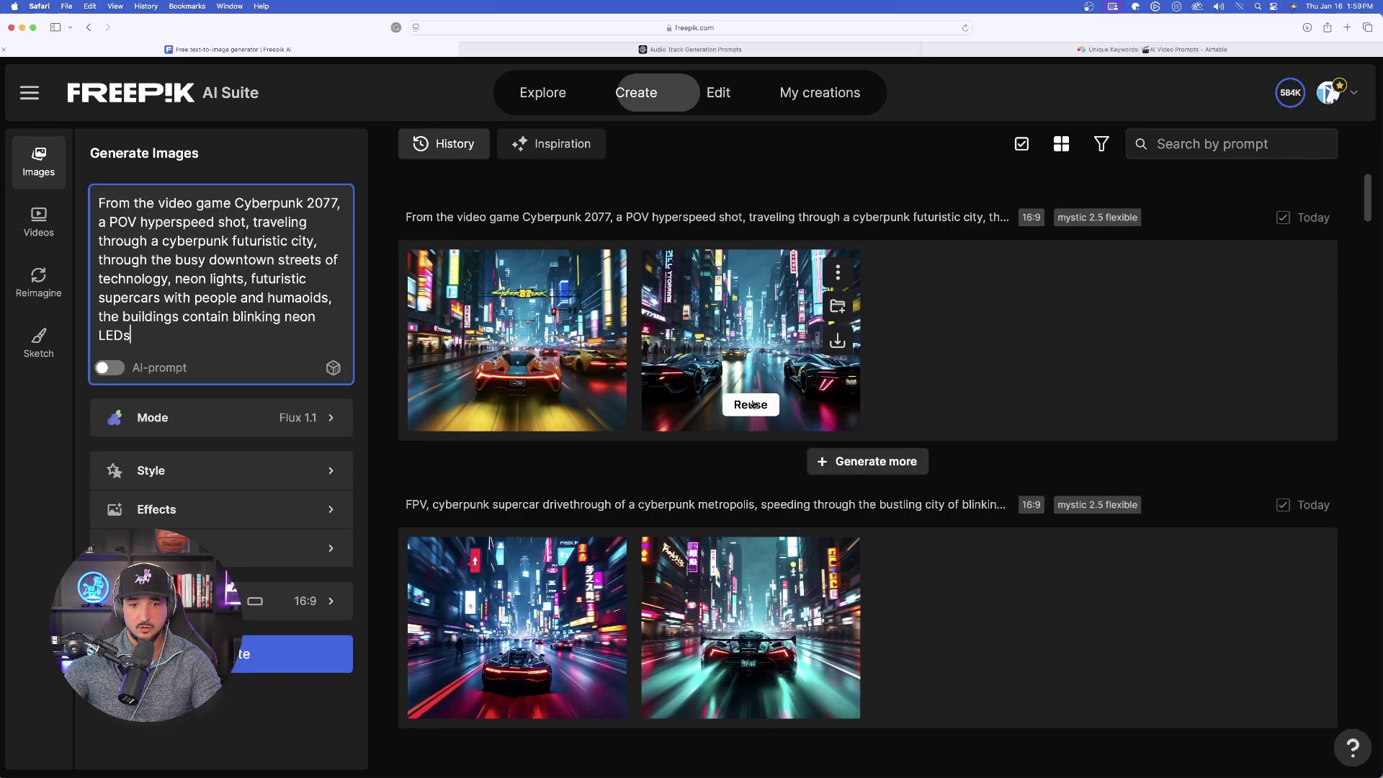
{"action": "scroll", "coordinate": [749, 504], "scroll_direction": "down", "scroll_amount": 3}
{"action": "left_click", "coordinate": [510, 417]}
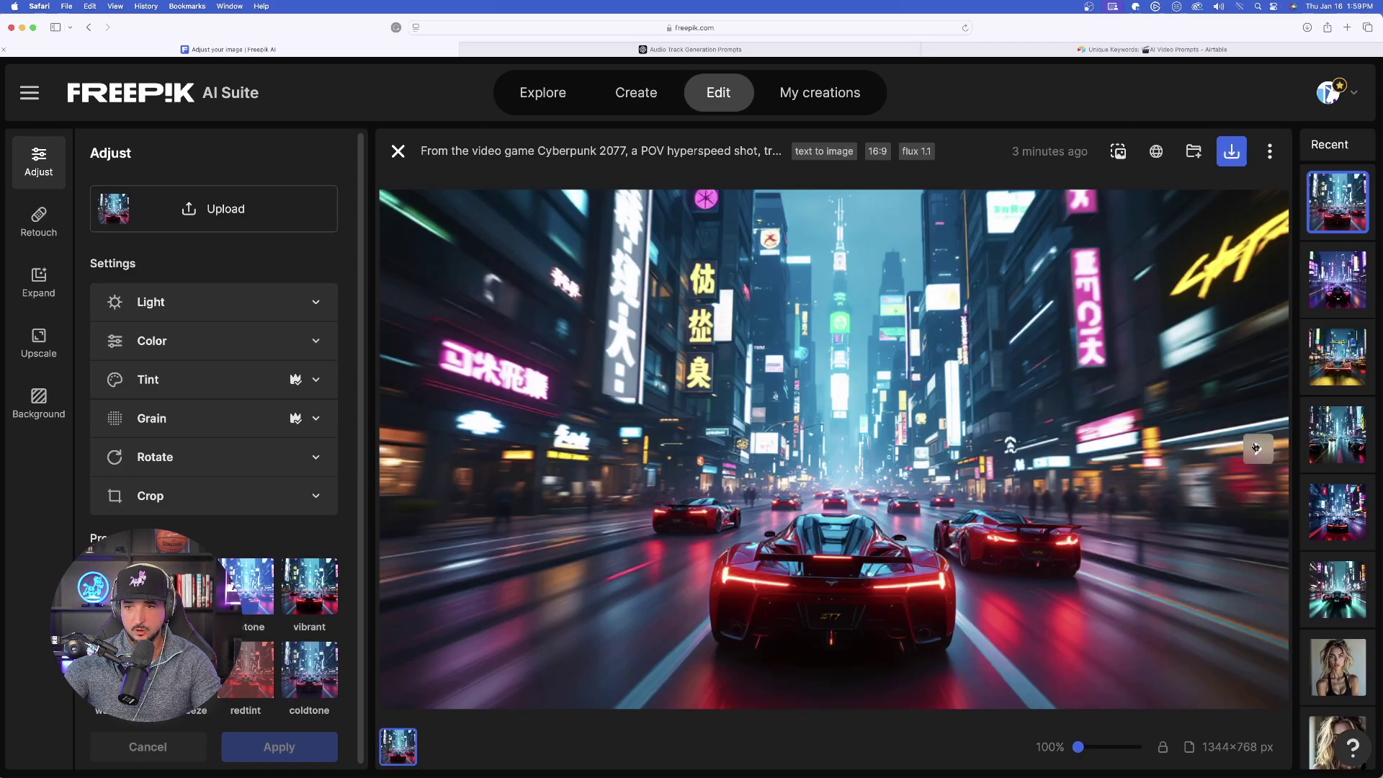